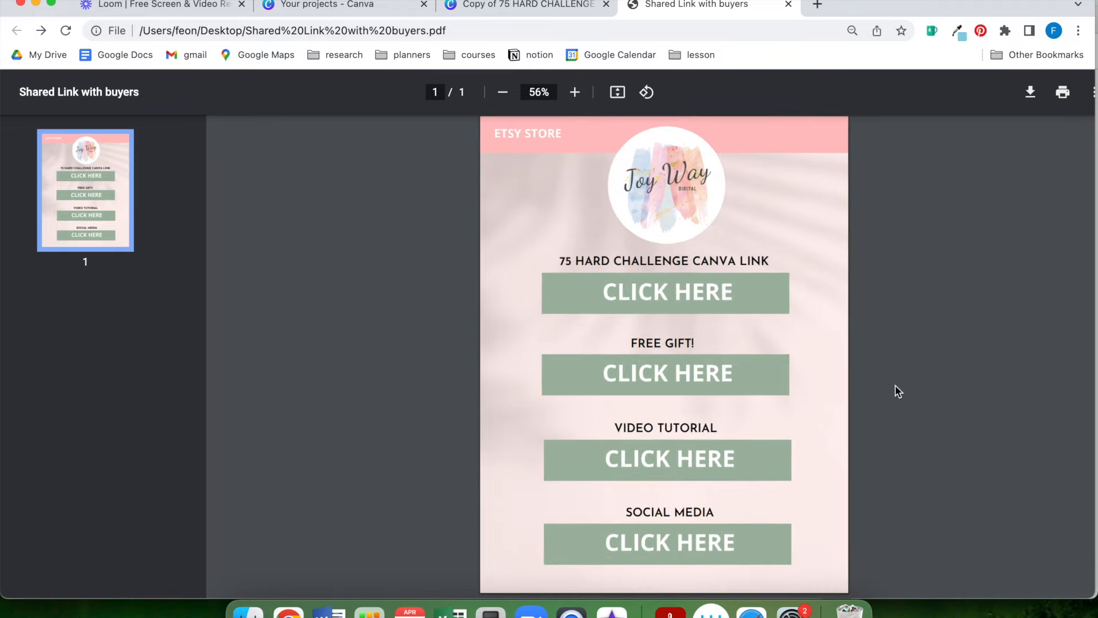
Step: Open the 75 Hard Challenge Canva link from the buyer PDF and start using the shared template
{"action": "left_click", "coordinate": [688, 293]}
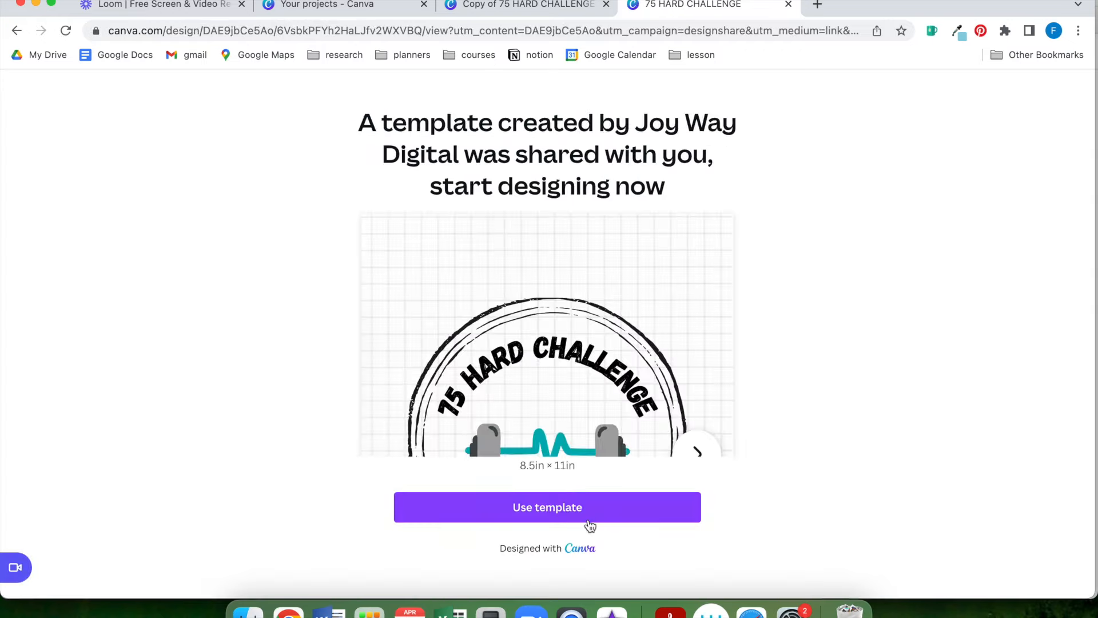
{"action": "left_click", "coordinate": [583, 509]}
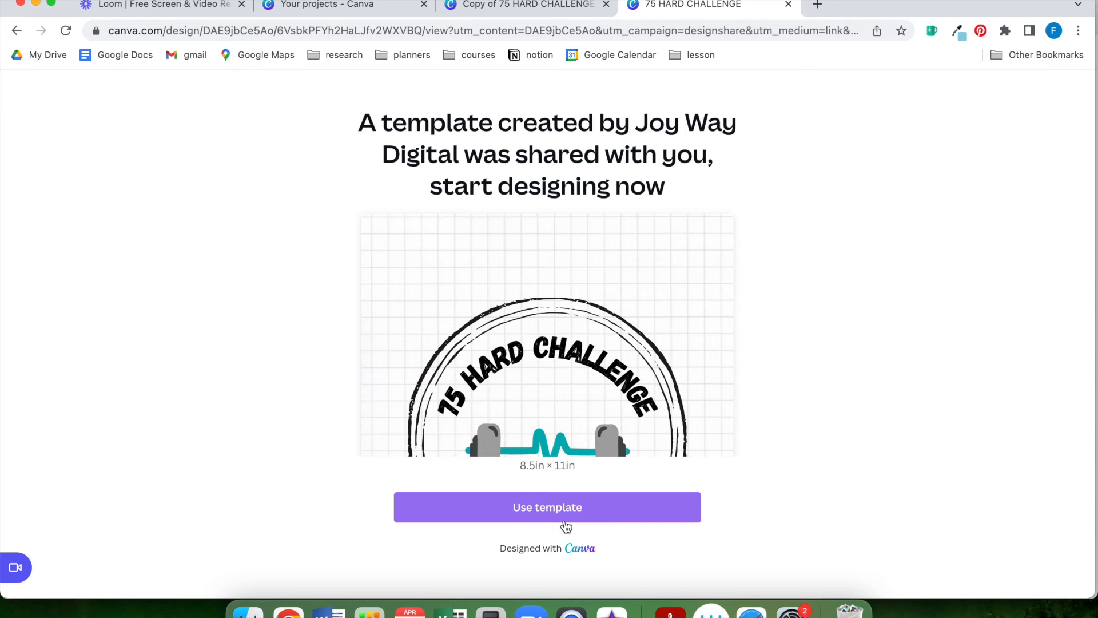
{"action": "left_click", "coordinate": [564, 520]}
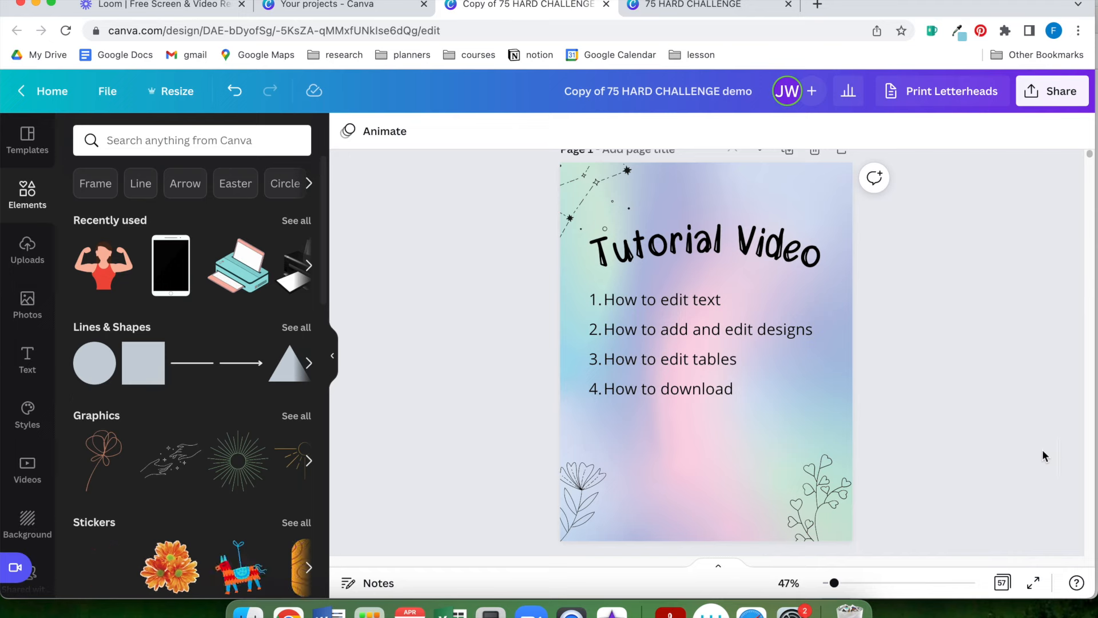
Step: Change the font of the curved 75 HARD CHALLENGE title on page 2 to Canva Student Font from the Handwriting category
{"action": "scroll", "coordinate": [1024, 449], "scroll_direction": "down", "scroll_amount": 5}
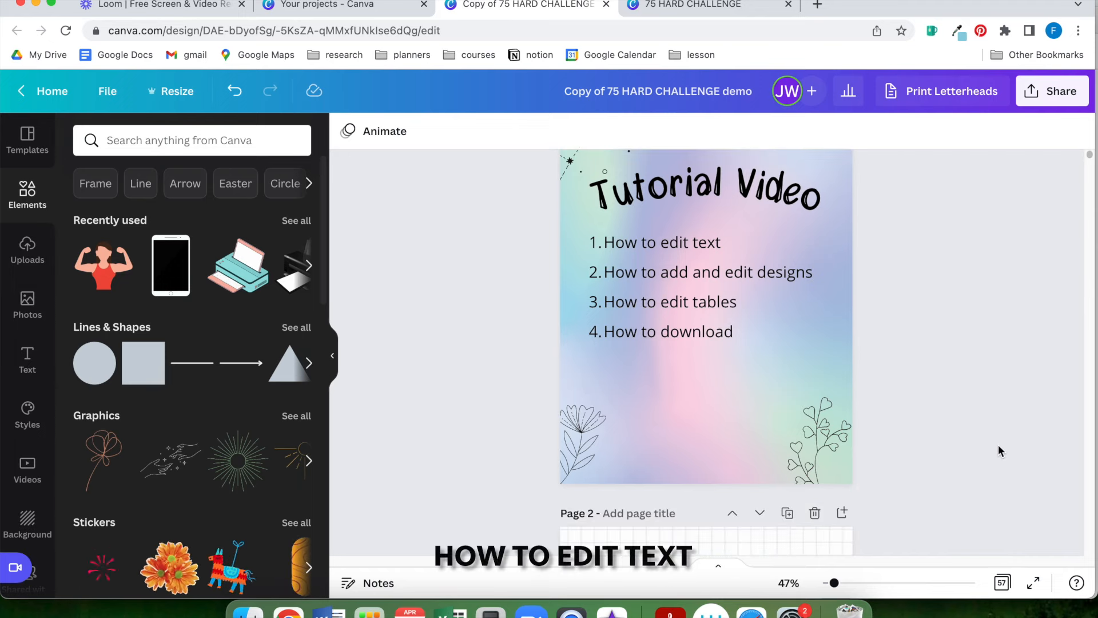
{"action": "scroll", "coordinate": [997, 445], "scroll_direction": "down", "scroll_amount": 3}
{"action": "left_click", "coordinate": [695, 351]}
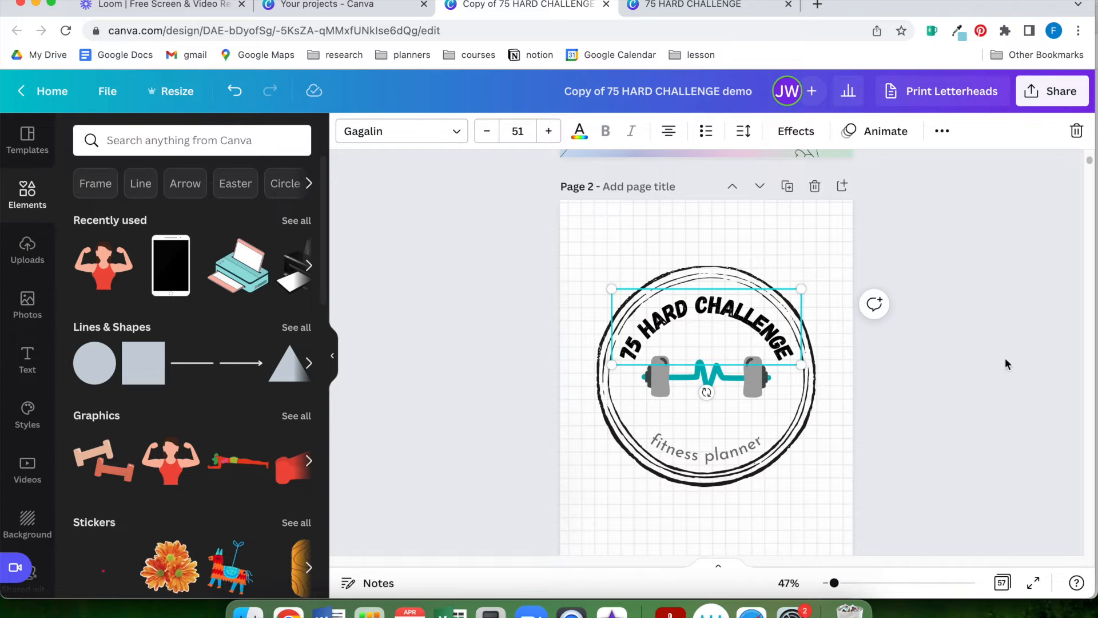
{"action": "left_click", "coordinate": [385, 139]}
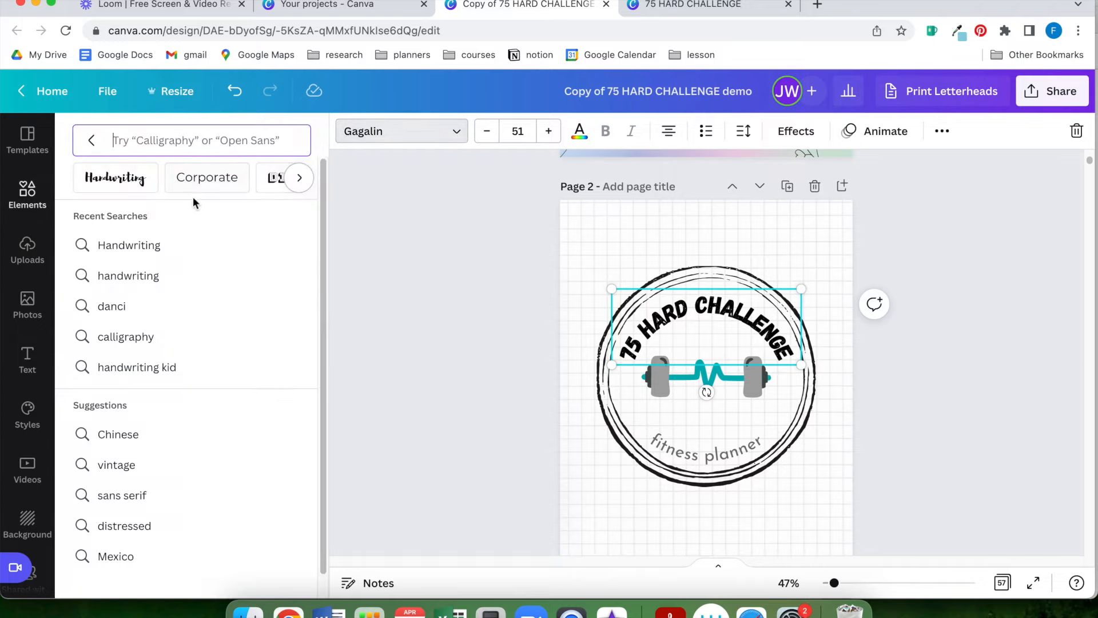
{"action": "scroll", "coordinate": [149, 452], "scroll_direction": "down", "scroll_amount": 1}
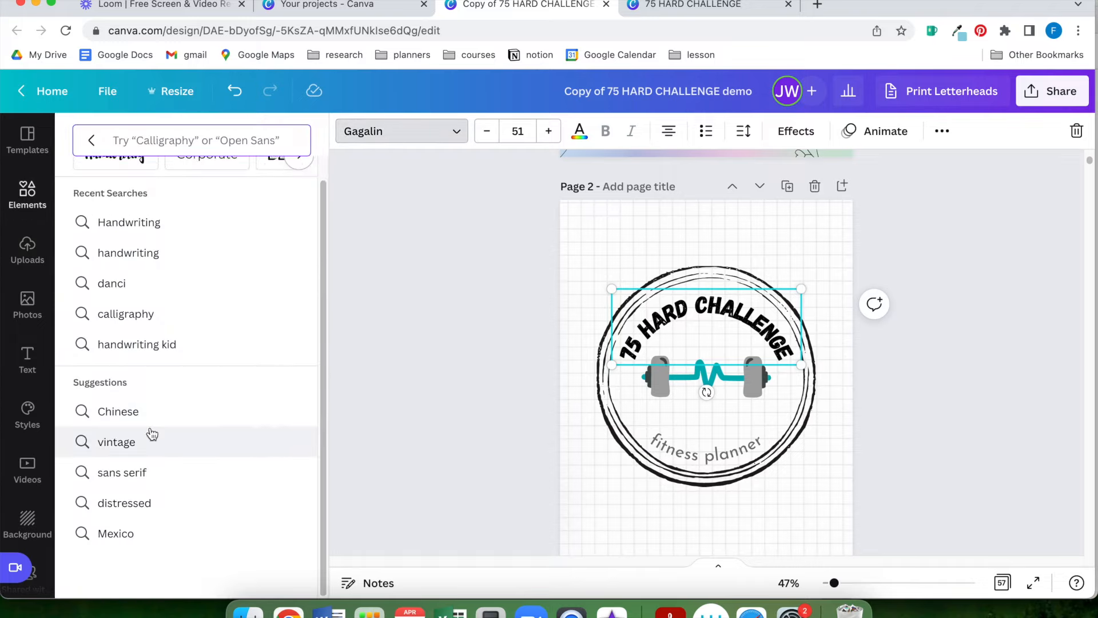
{"action": "scroll", "coordinate": [152, 435], "scroll_direction": "up", "scroll_amount": 1}
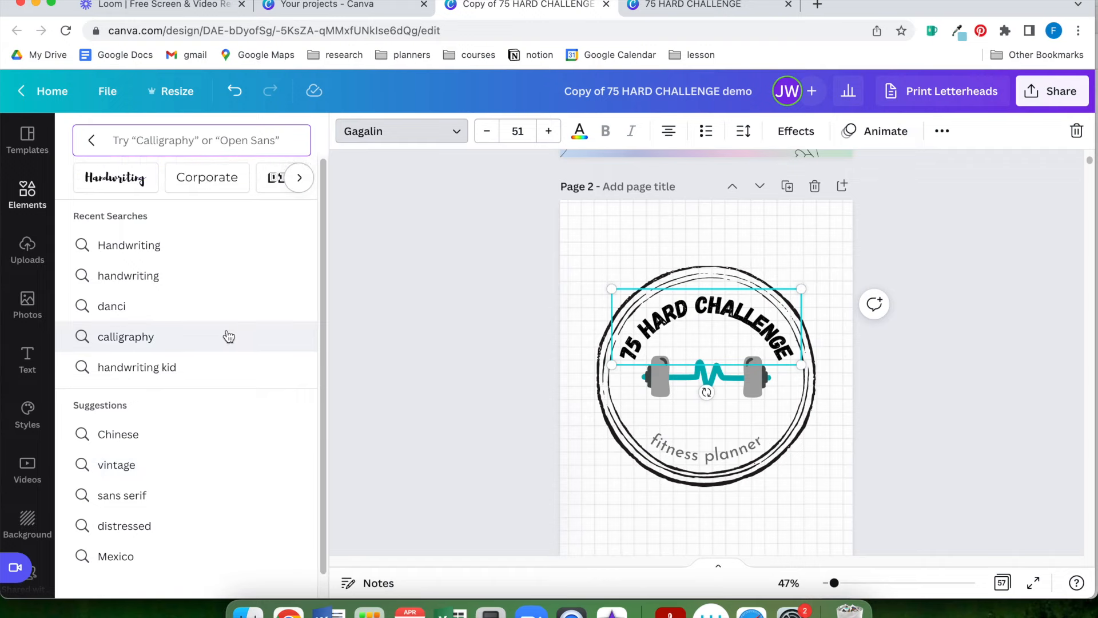
{"action": "left_click", "coordinate": [299, 178]}
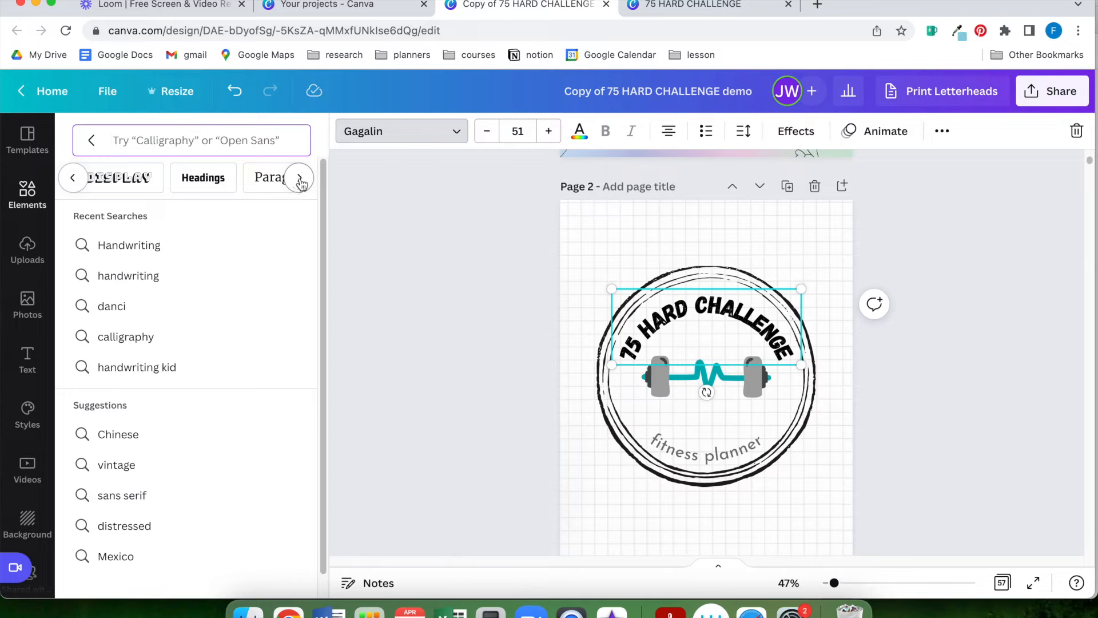
{"action": "left_click", "coordinate": [299, 179]}
{"action": "left_click", "coordinate": [299, 180]}
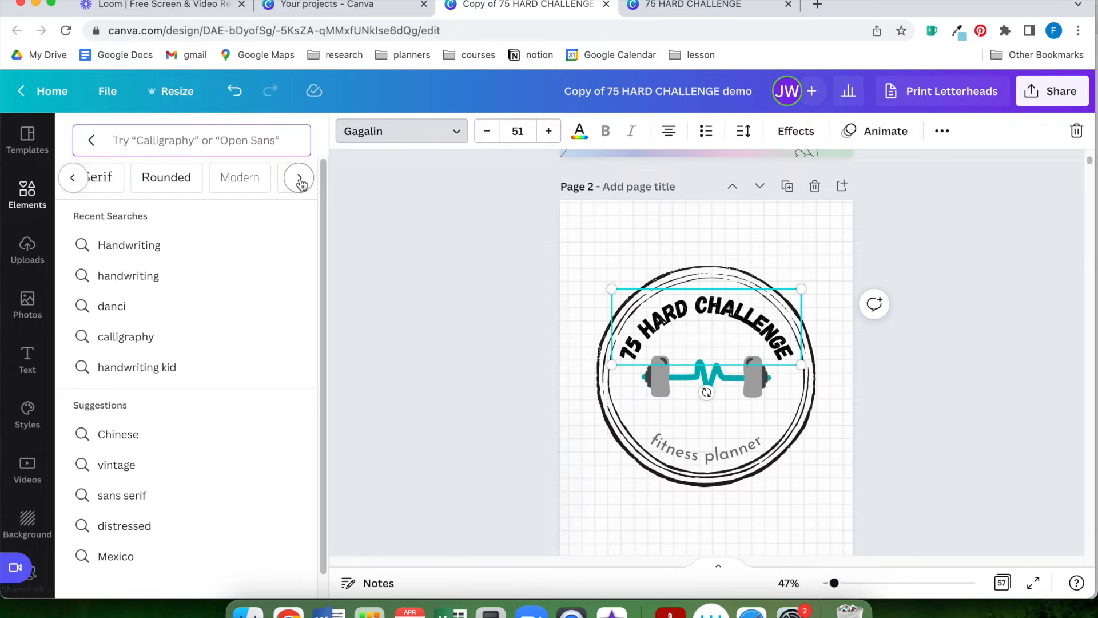
{"action": "left_click", "coordinate": [299, 180]}
{"action": "left_click", "coordinate": [74, 178]}
{"action": "left_click", "coordinate": [74, 179]}
{"action": "left_click", "coordinate": [74, 178]}
{"action": "left_click", "coordinate": [74, 179]}
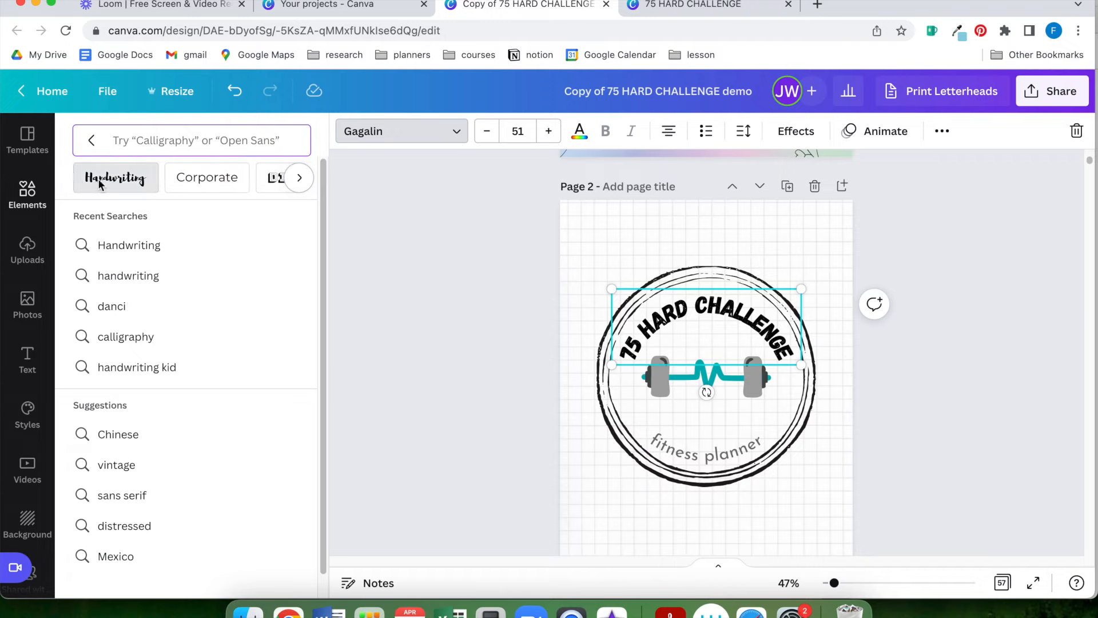
{"action": "left_click", "coordinate": [99, 178]}
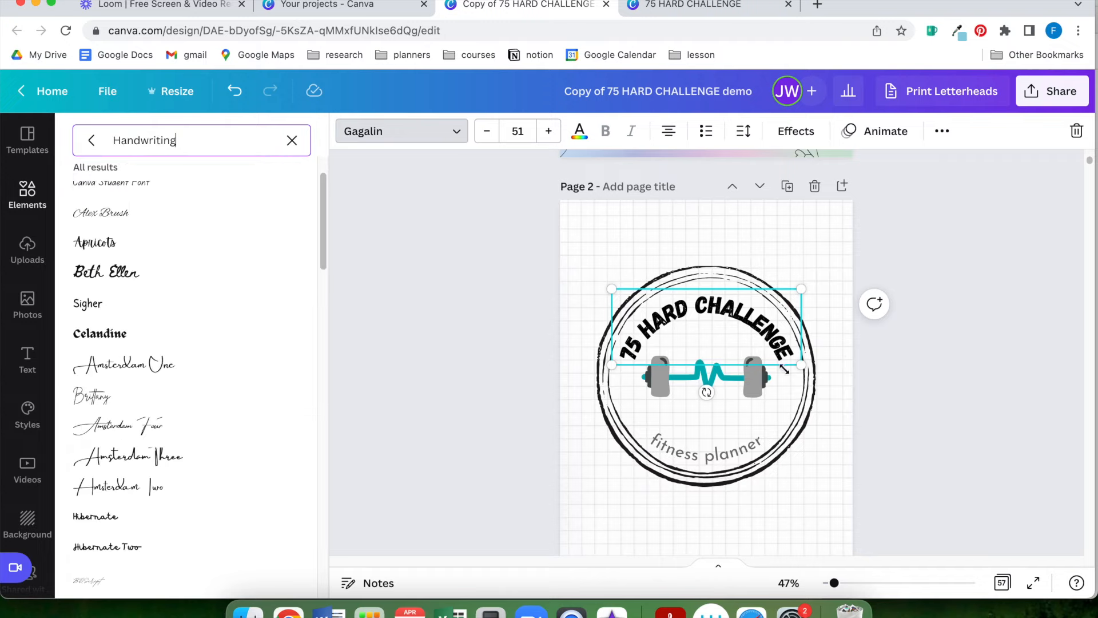
{"action": "scroll", "coordinate": [147, 350], "scroll_direction": "up", "scroll_amount": 3}
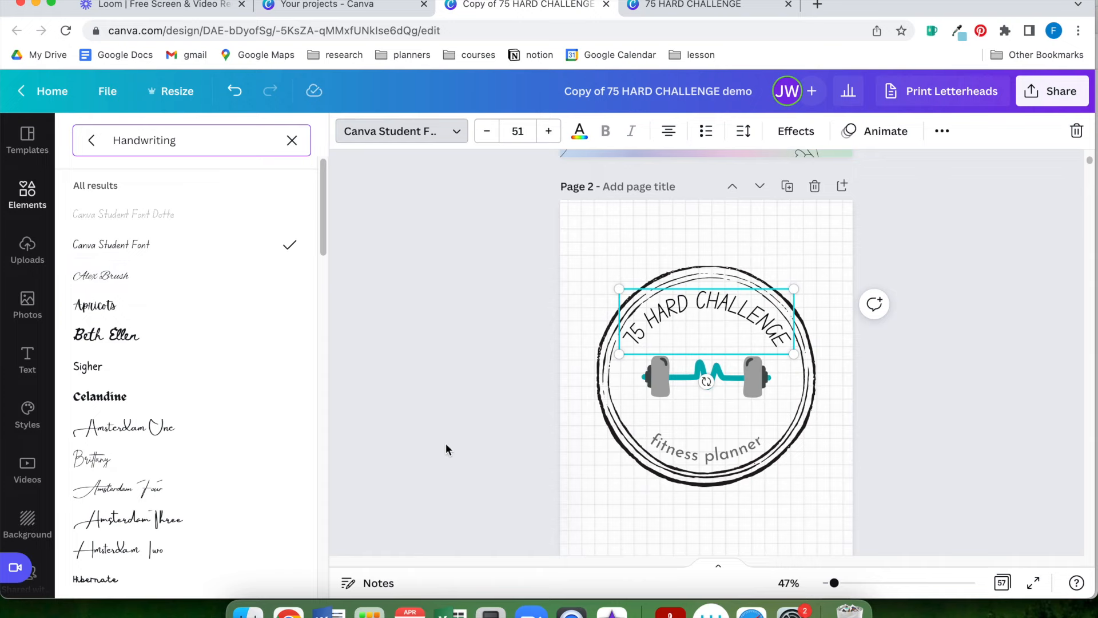
Step: Adjust the line spacing of the bulleted principles list on page 3
{"action": "left_click", "coordinate": [656, 394]}
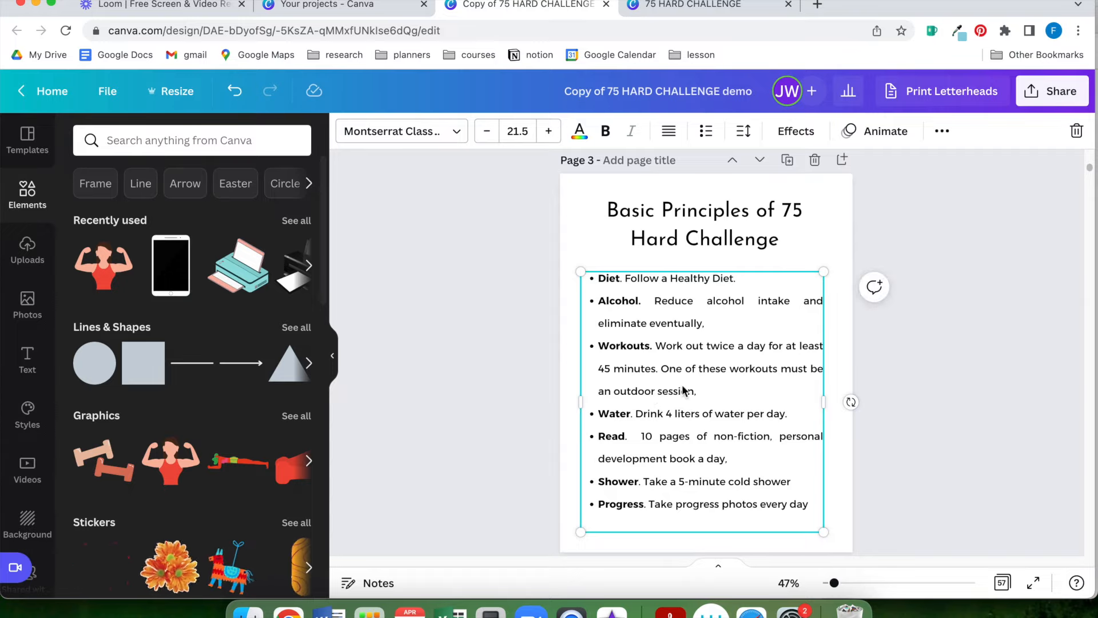
{"action": "left_click", "coordinate": [943, 132]}
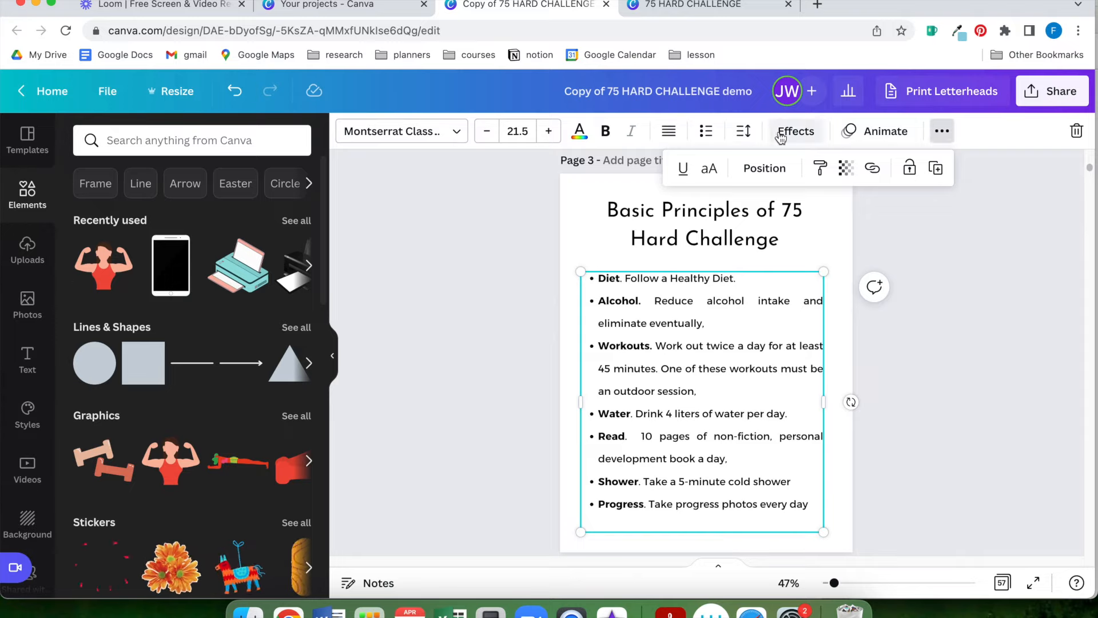
{"action": "left_click", "coordinate": [744, 133]}
{"action": "left_click", "coordinate": [743, 136]}
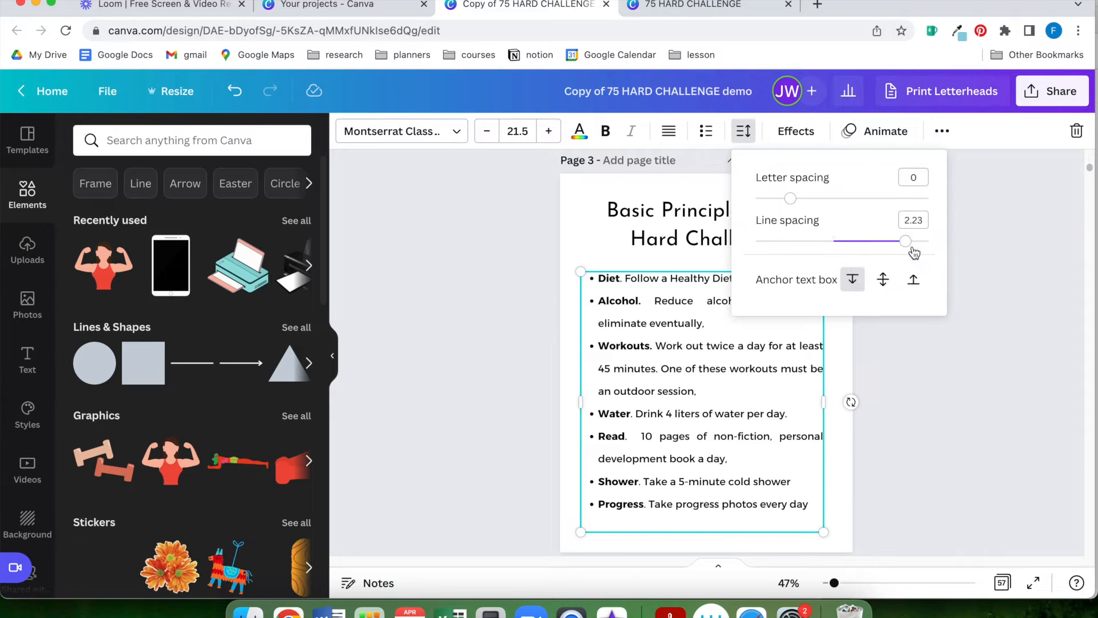
{"action": "left_click_drag", "start_coordinate": [911, 246], "coordinate": [903, 247]}
Step: Set the letter spacing of the Basic Principles of 75 Hard Challenge heading on page 3 to 14
{"action": "left_click", "coordinate": [655, 218]}
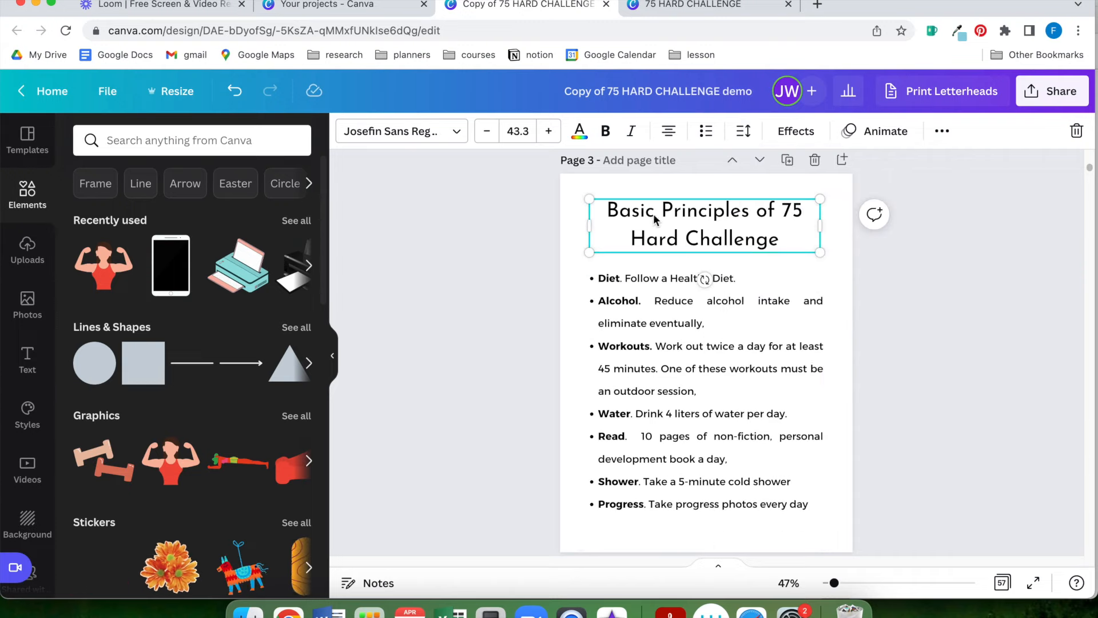
{"action": "triple_click", "coordinate": [654, 216]}
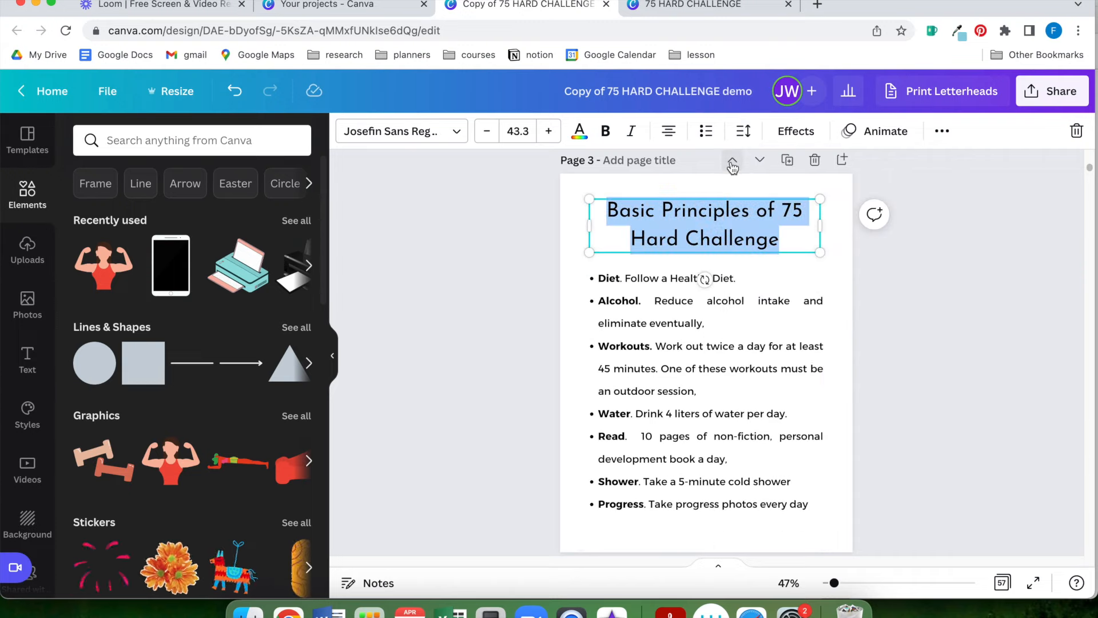
{"action": "left_click", "coordinate": [743, 131]}
{"action": "left_click_drag", "start_coordinate": [790, 198], "coordinate": [795, 204]}
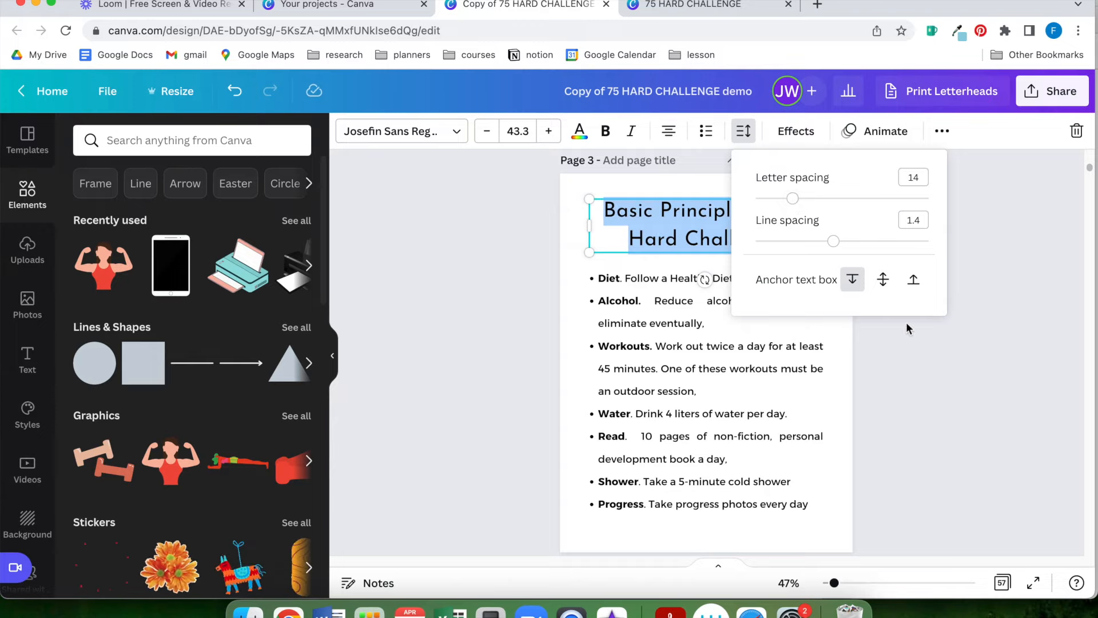
{"action": "left_click", "coordinate": [958, 407]}
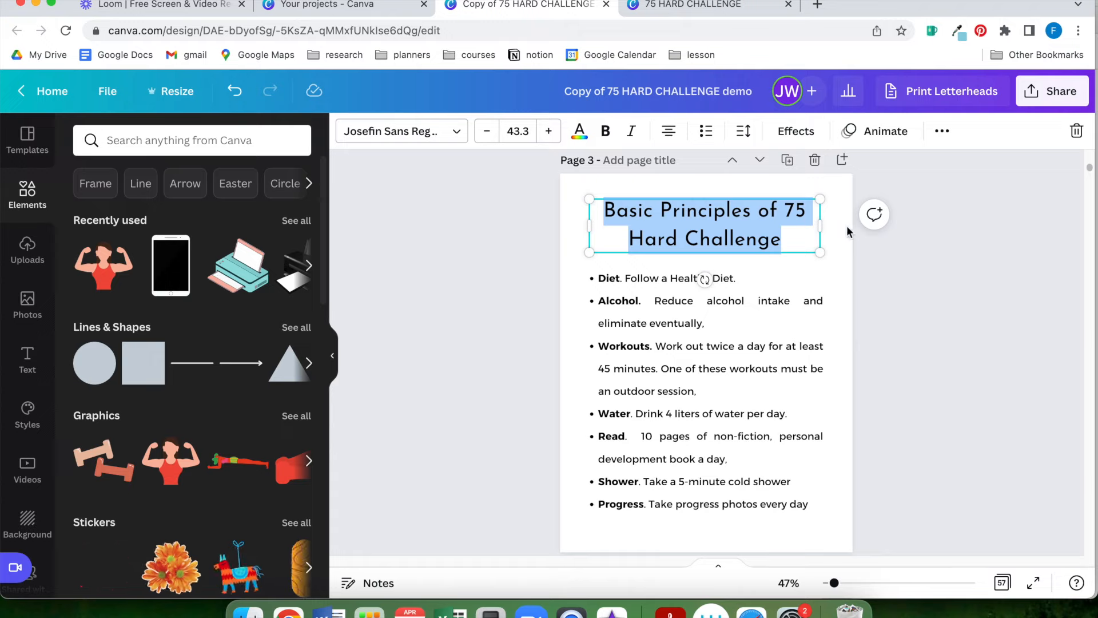
Step: Apply the Shadow effect to the page 3 heading with offset 47 and transparency 35, and adjust the shadow's direction
{"action": "left_click", "coordinate": [798, 134]}
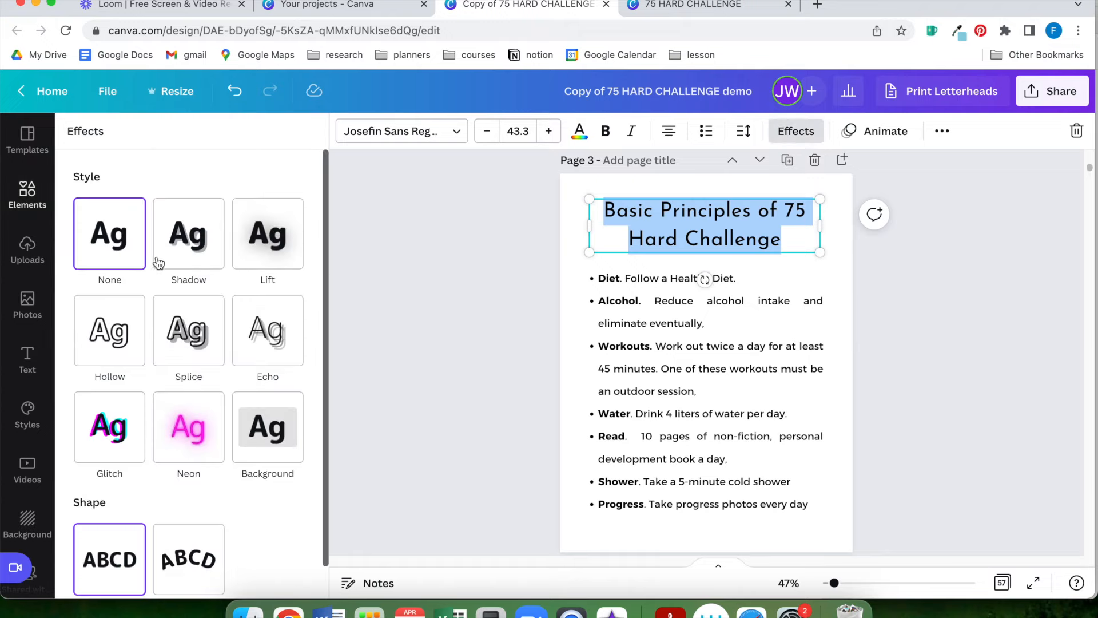
{"action": "left_click", "coordinate": [180, 263]}
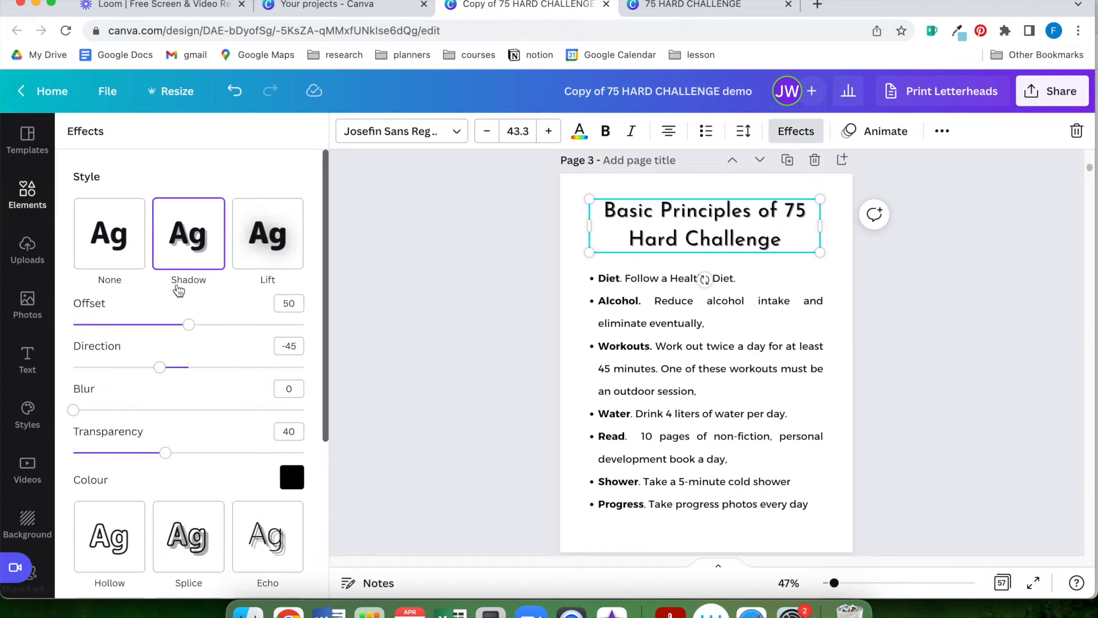
{"action": "left_click_drag", "start_coordinate": [186, 330], "coordinate": [183, 330]}
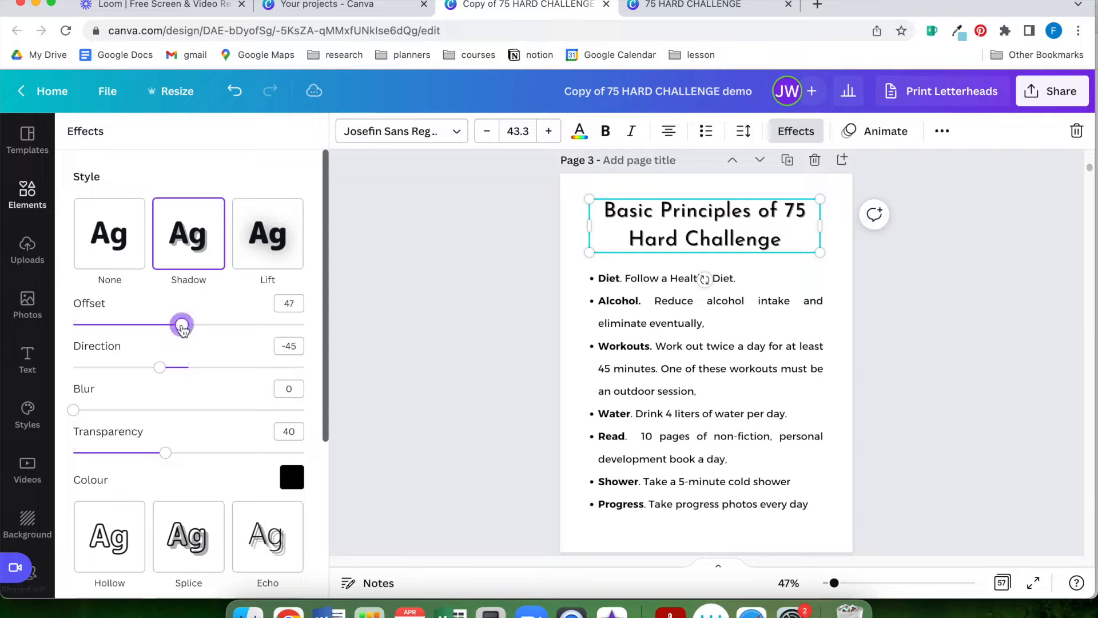
{"action": "mouse_move", "coordinate": [160, 366]}
{"action": "left_mouse_down"}
{"action": "mouse_move", "coordinate": [149, 370]}
{"action": "mouse_move", "coordinate": [164, 373]}
{"action": "left_mouse_up"}
{"action": "mouse_move", "coordinate": [164, 450]}
{"action": "left_mouse_down"}
{"action": "mouse_move", "coordinate": [145, 453]}
{"action": "mouse_move", "coordinate": [156, 455]}
{"action": "left_mouse_up"}
Step: Try the yellow Background text effect on the page 3 heading and undo it
{"action": "scroll", "coordinate": [234, 415], "scroll_direction": "down", "scroll_amount": 5}
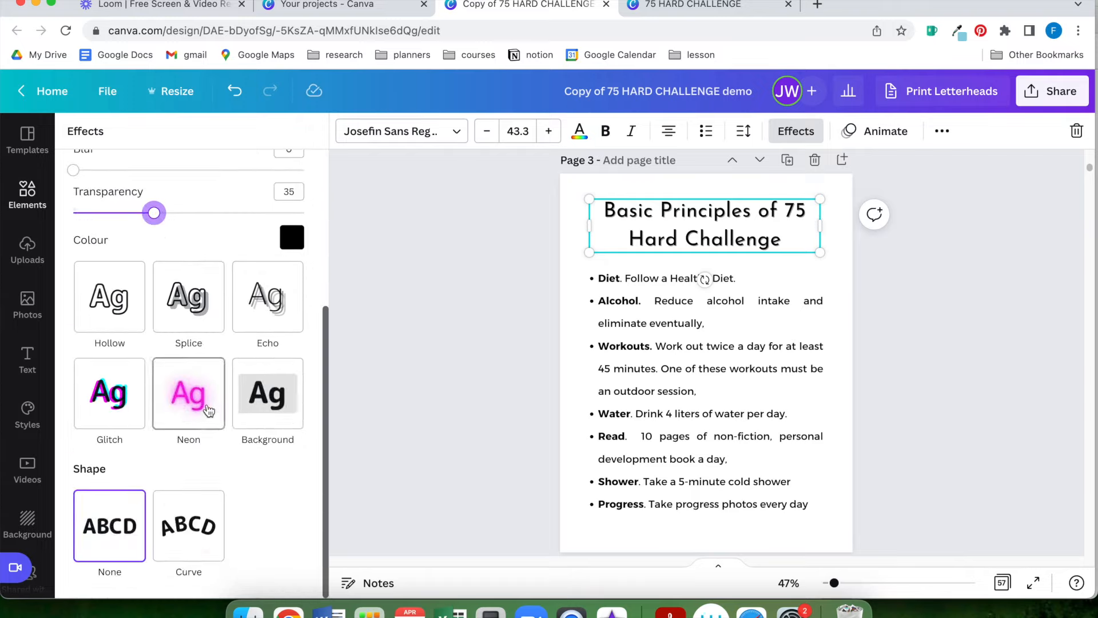
{"action": "left_click", "coordinate": [266, 412]}
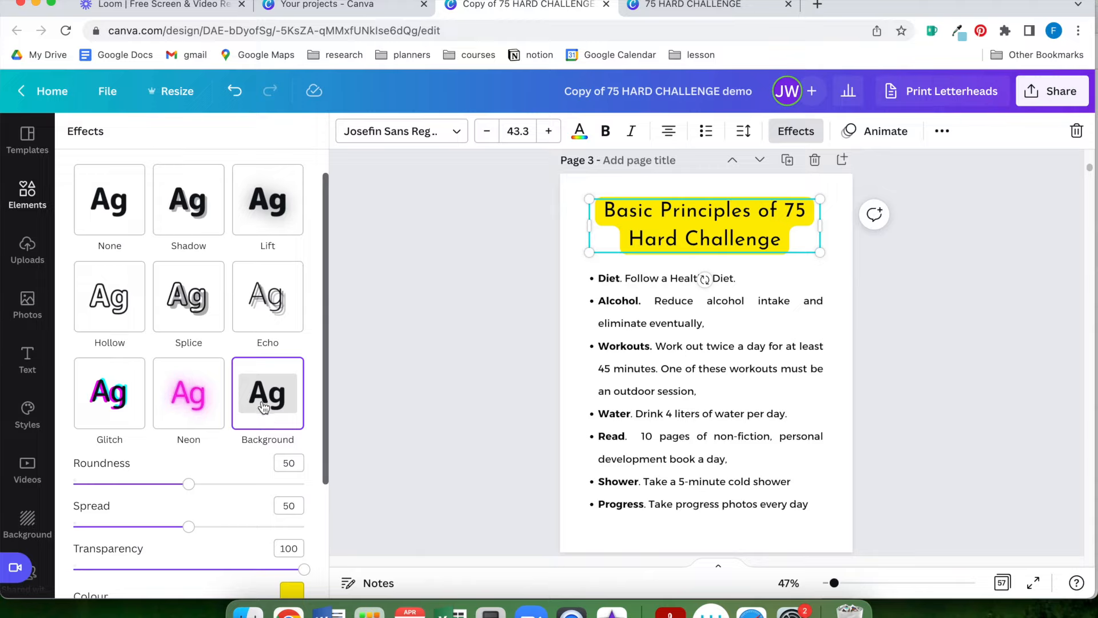
{"action": "scroll", "coordinate": [264, 407], "scroll_direction": "down", "scroll_amount": 3}
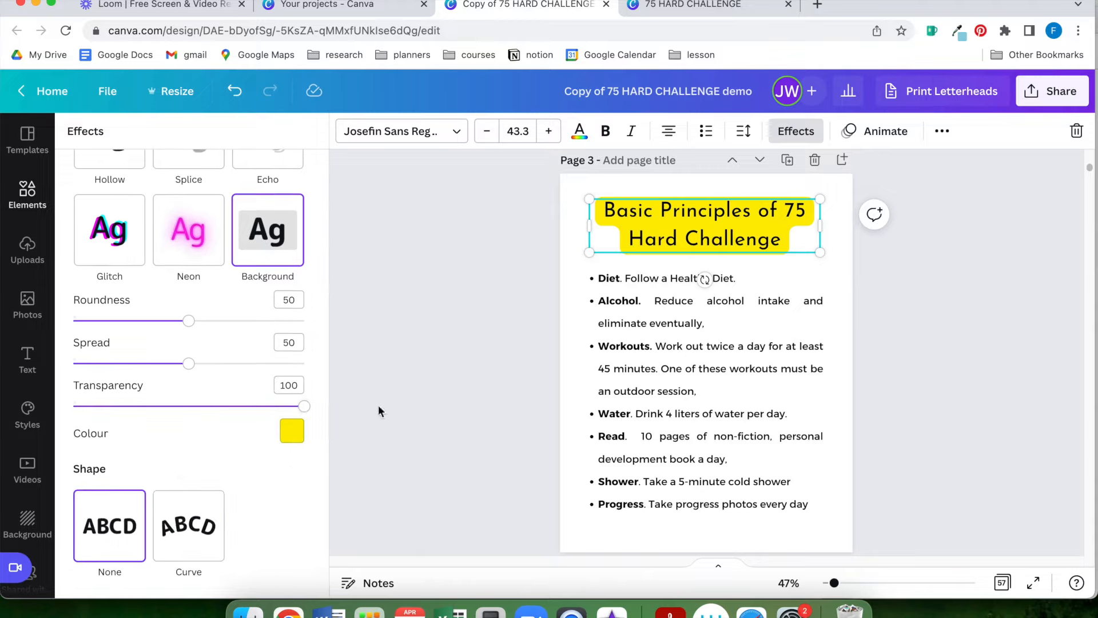
{"action": "left_click", "coordinate": [414, 402]}
{"action": "left_click", "coordinate": [959, 300]}
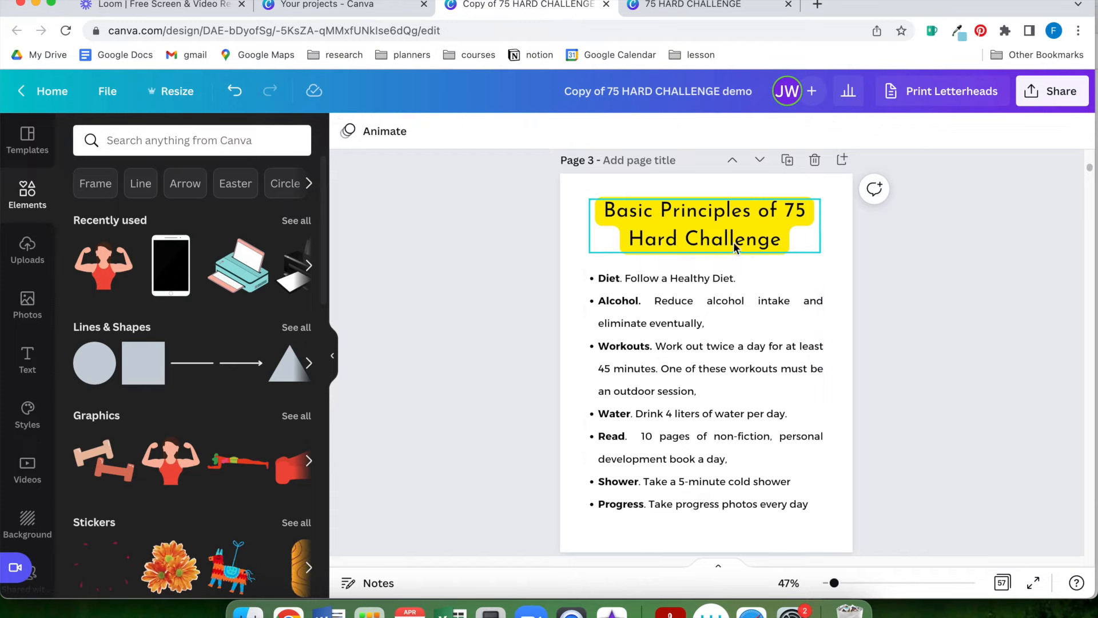
{"action": "key", "text": "super+z"}
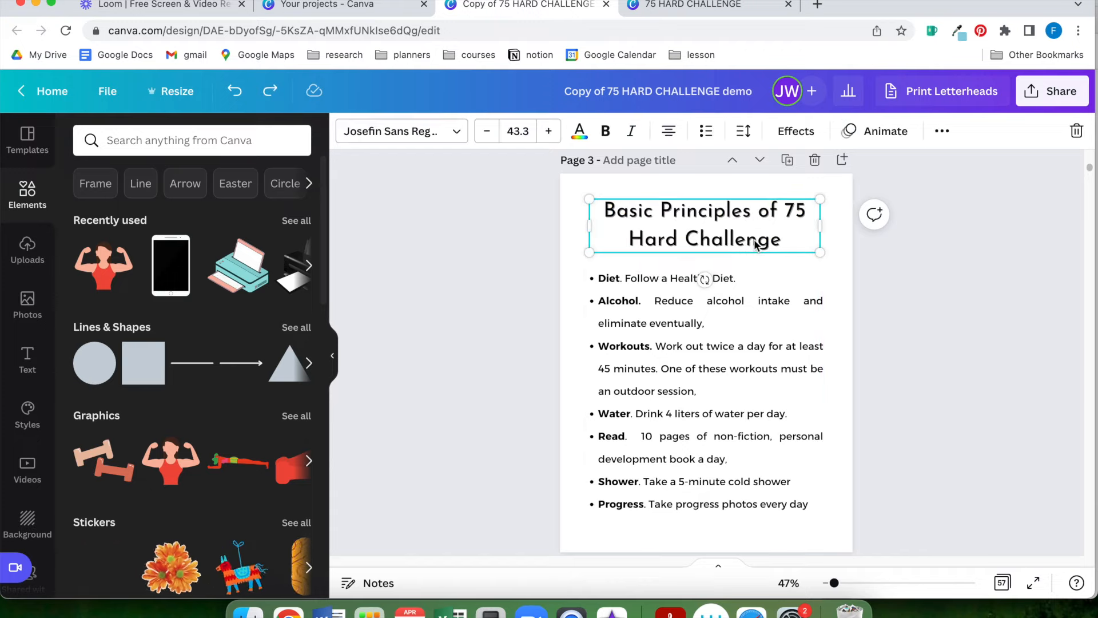
Step: Try the Curve shape on the page 3 heading, adjust its curvature, and undo the curve changes
{"action": "left_click", "coordinate": [796, 131]}
{"action": "scroll", "coordinate": [173, 493], "scroll_direction": "down", "scroll_amount": 5}
{"action": "left_click", "coordinate": [179, 510]}
{"action": "scroll", "coordinate": [183, 523], "scroll_direction": "down", "scroll_amount": 2}
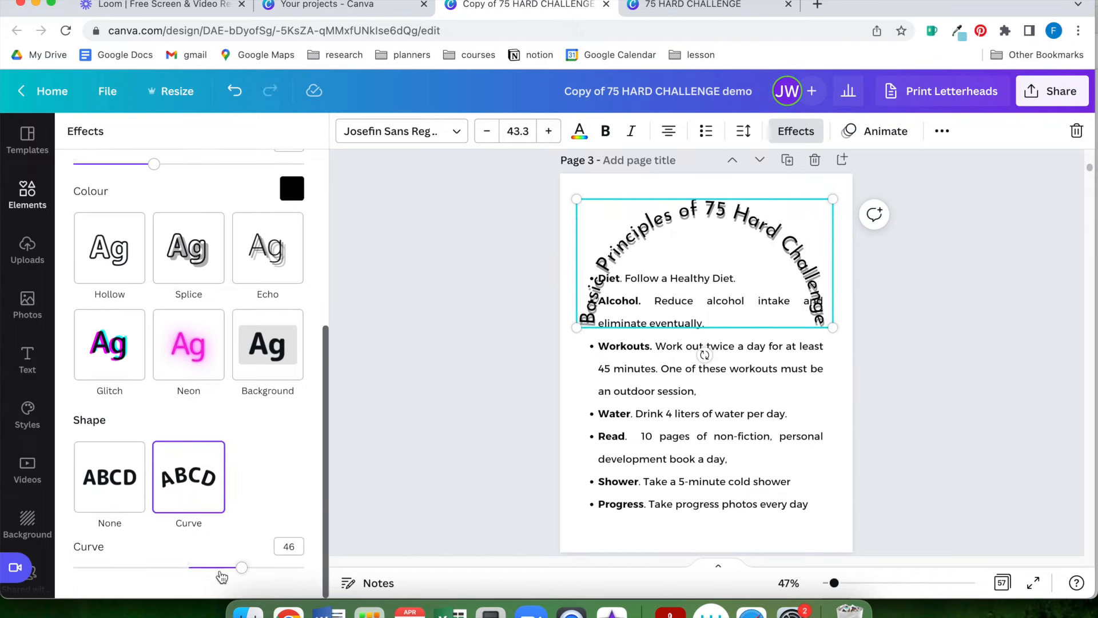
{"action": "mouse_move", "coordinate": [222, 572]}
{"action": "left_mouse_down"}
{"action": "mouse_move", "coordinate": [208, 570]}
{"action": "mouse_move", "coordinate": [229, 575]}
{"action": "left_mouse_up"}
{"action": "key", "text": "ctrl+z"}
{"action": "key", "text": "ctrl+z"}
{"action": "key", "text": "ctrl+z"}
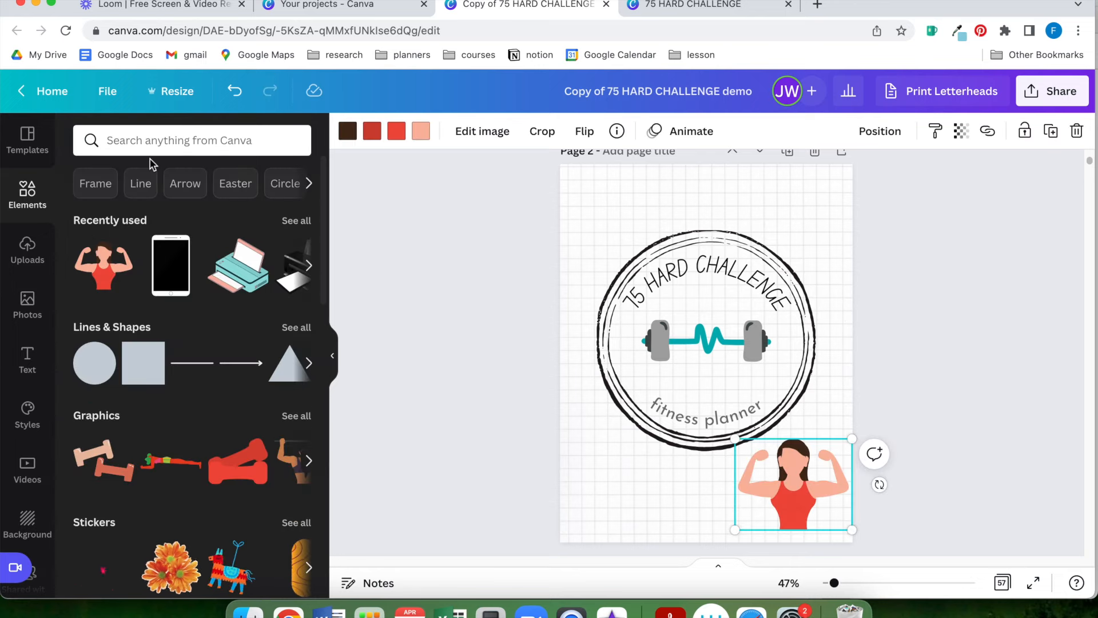
Step: Search the Canva elements for fitness and limit the results to graphics
{"action": "left_click", "coordinate": [154, 144]}
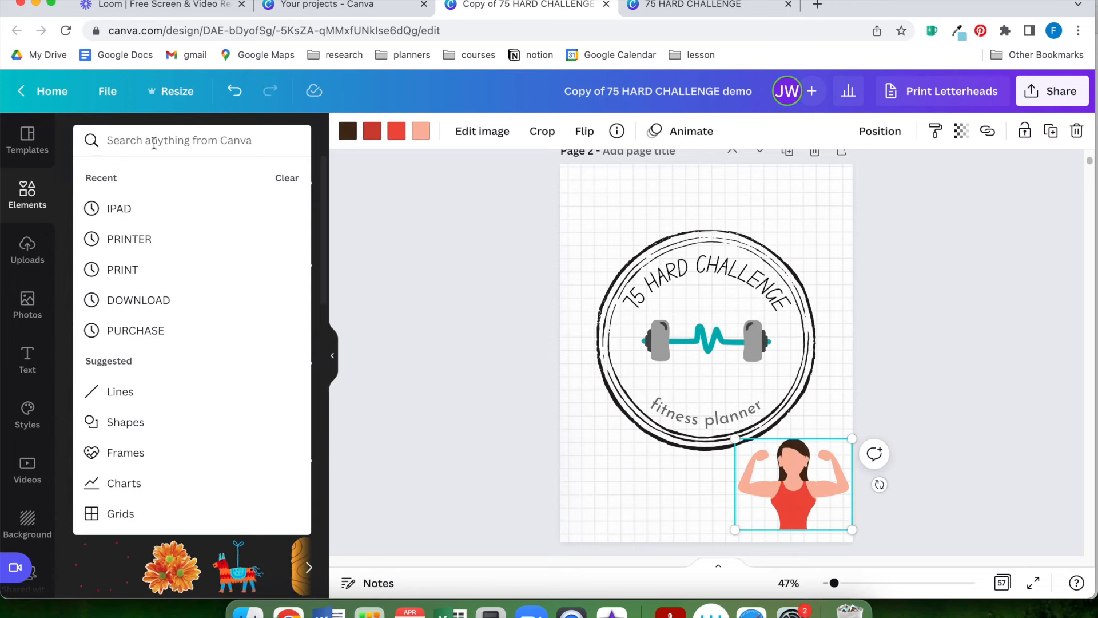
{"action": "type", "text": "fitnes"}
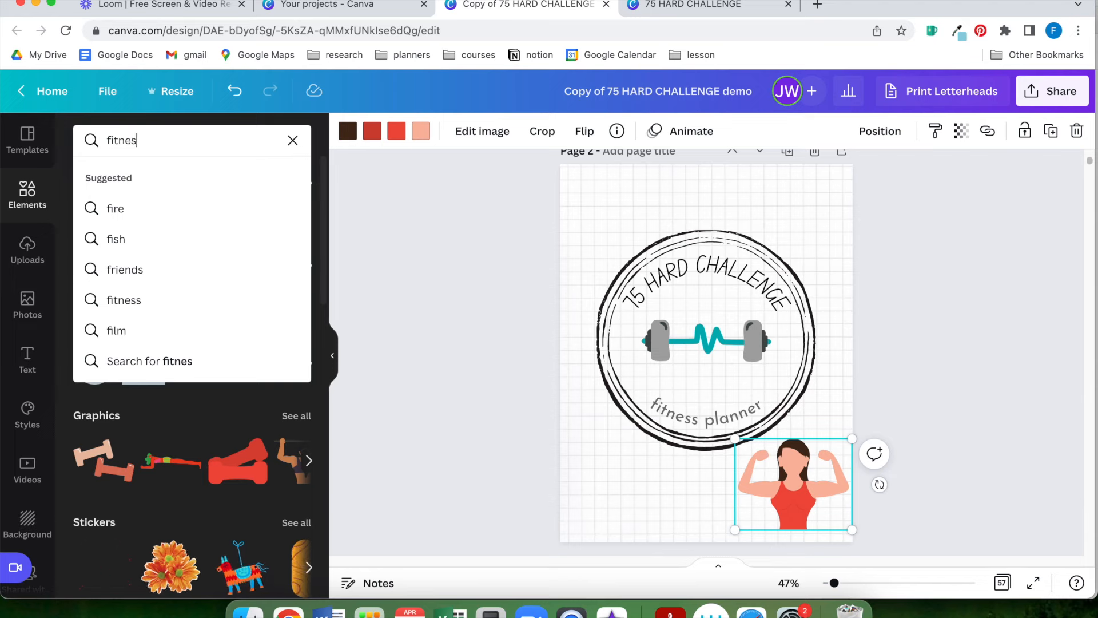
{"action": "type", "text": "s"}
{"action": "key", "text": "Return"}
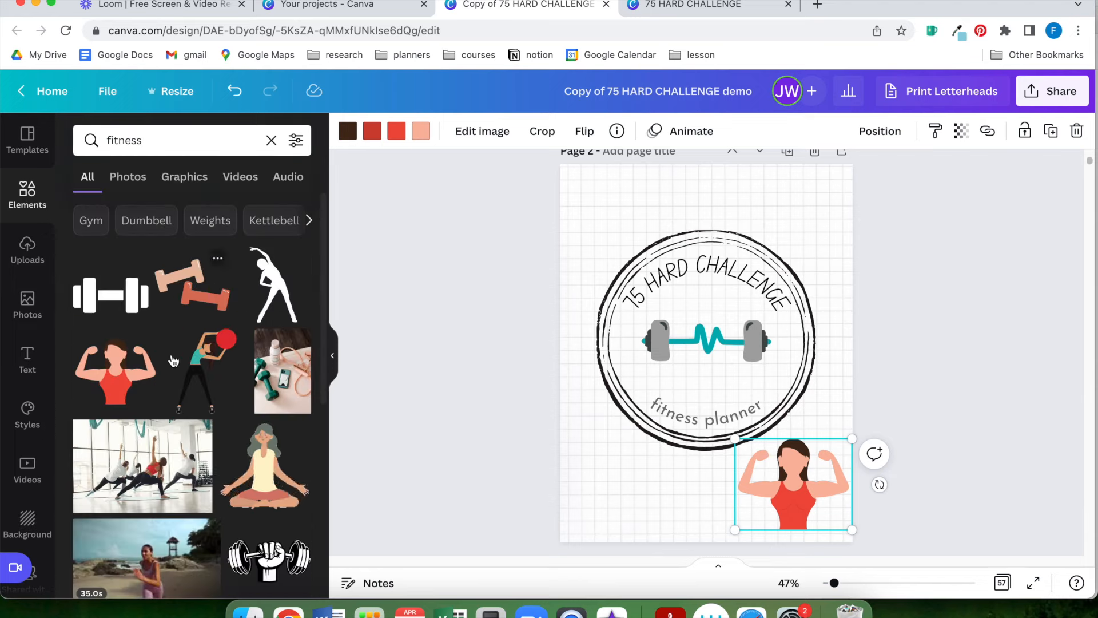
{"action": "scroll", "coordinate": [135, 411], "scroll_direction": "down", "scroll_amount": 1}
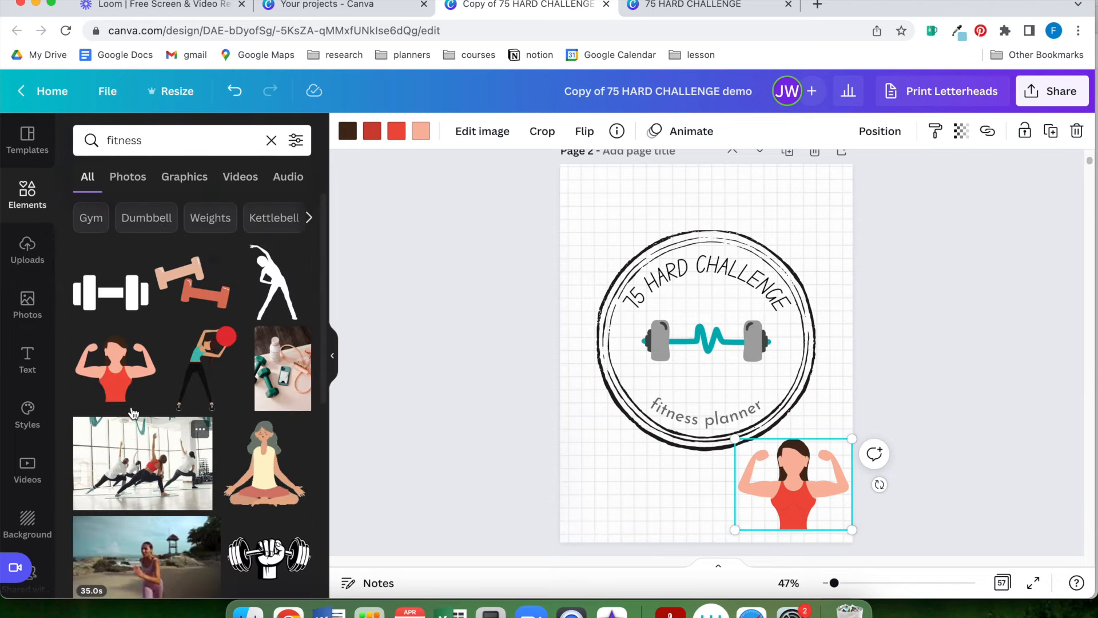
{"action": "left_click", "coordinate": [185, 178]}
{"action": "scroll", "coordinate": [188, 449], "scroll_direction": "down", "scroll_amount": 5}
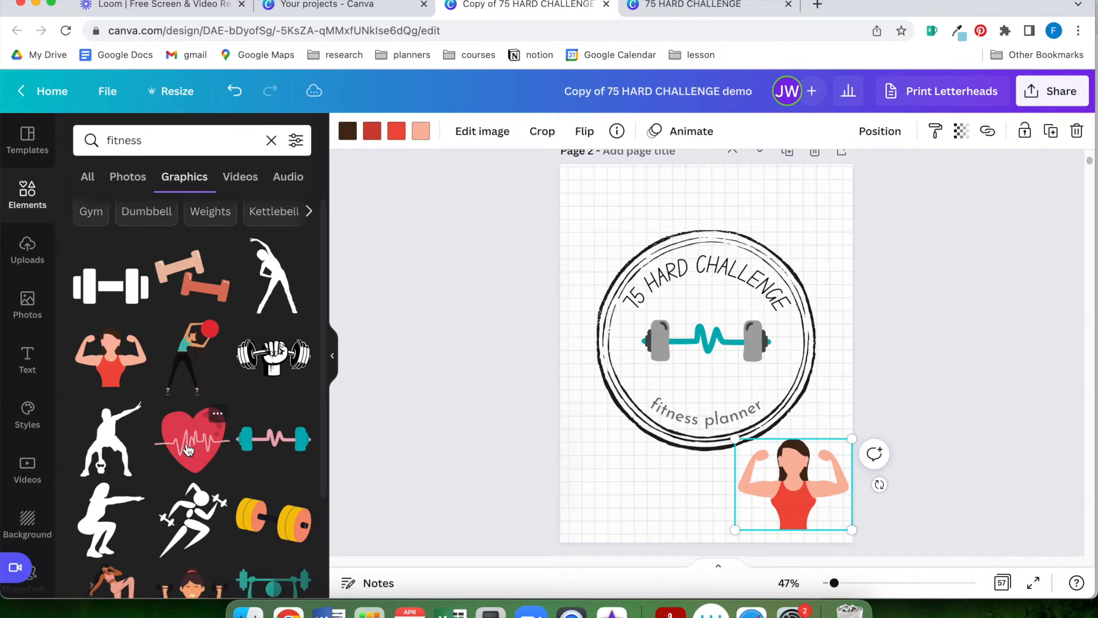
Step: Switch the fitness search results from graphics to photos
{"action": "scroll", "coordinate": [190, 448], "scroll_direction": "up", "scroll_amount": 5}
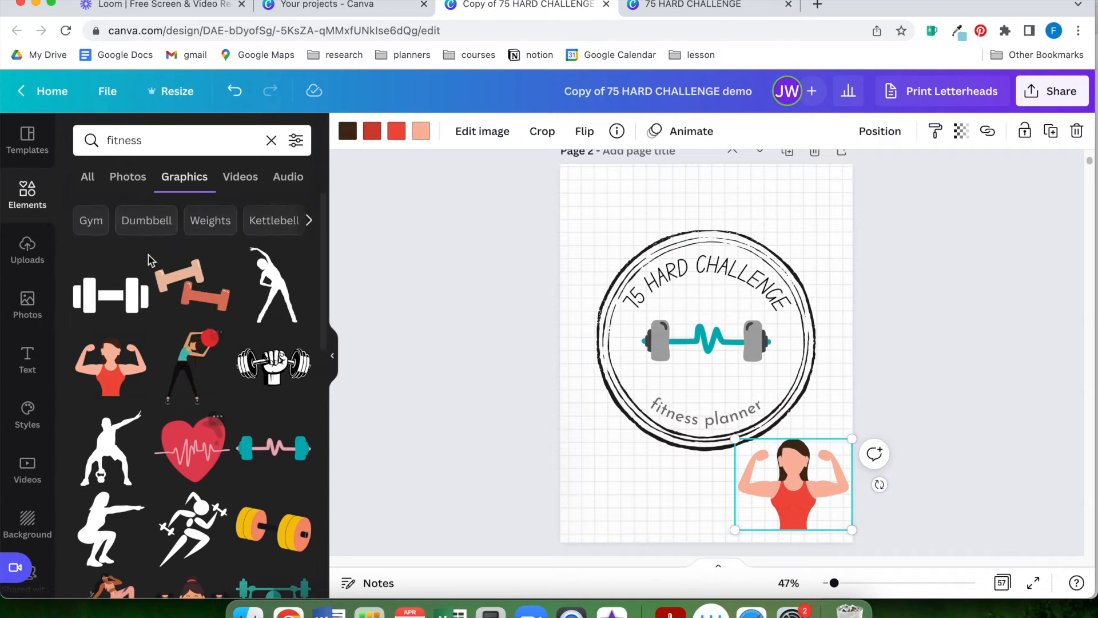
{"action": "left_click", "coordinate": [127, 177]}
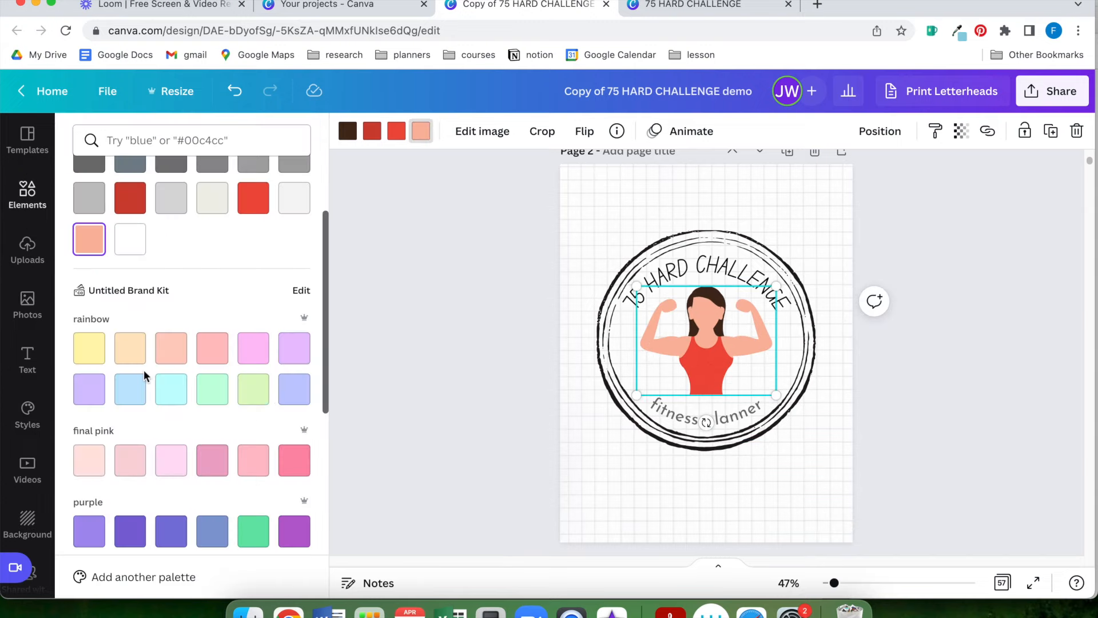
Step: Try the light orange and yellow rainbow swatches as the woman graphic's skin colour, and restore the salmon skin colour
{"action": "left_click", "coordinate": [131, 350]}
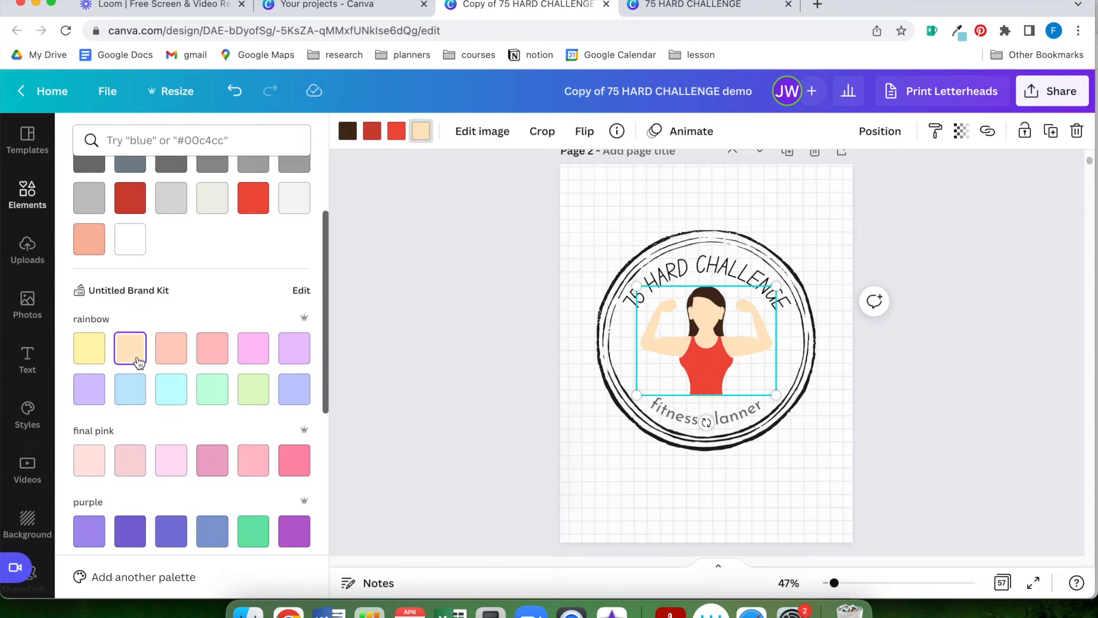
{"action": "left_click", "coordinate": [89, 354]}
{"action": "left_click", "coordinate": [89, 239]}
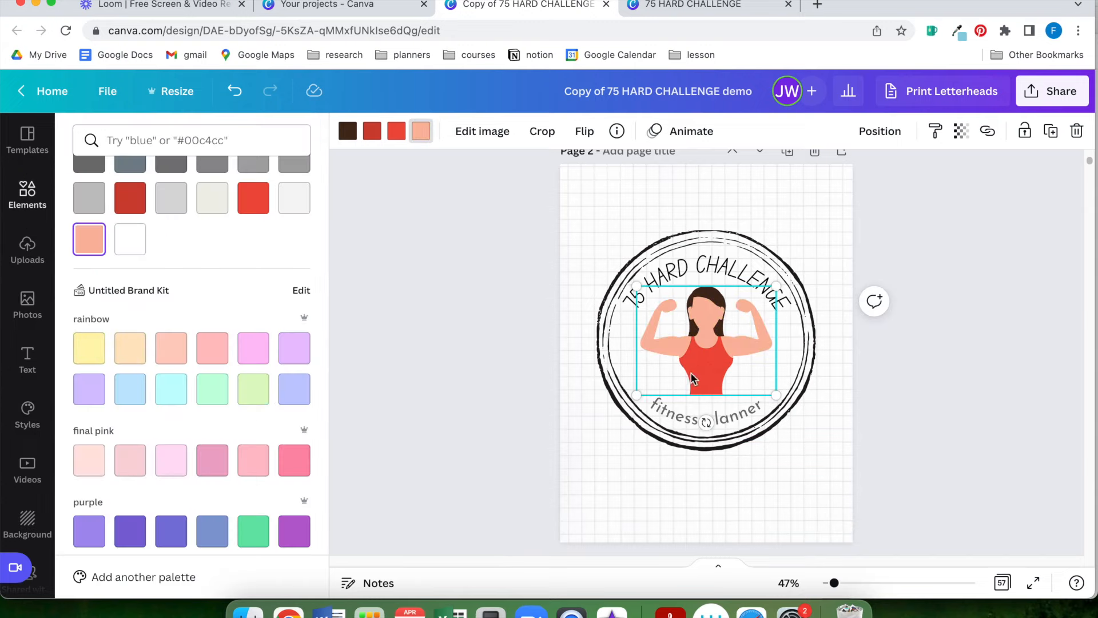
Step: Try pink and purple on the woman graphic's red top, and set the top to the light peach rainbow swatch
{"action": "left_click", "coordinate": [399, 135]}
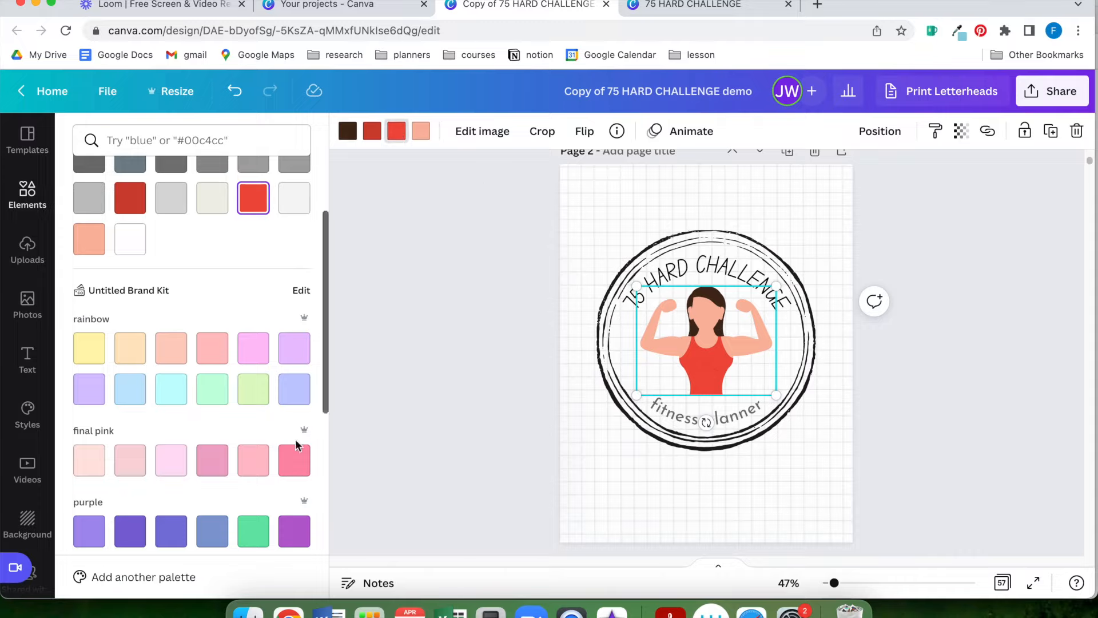
{"action": "left_click", "coordinate": [294, 460]}
{"action": "left_click", "coordinate": [293, 531]}
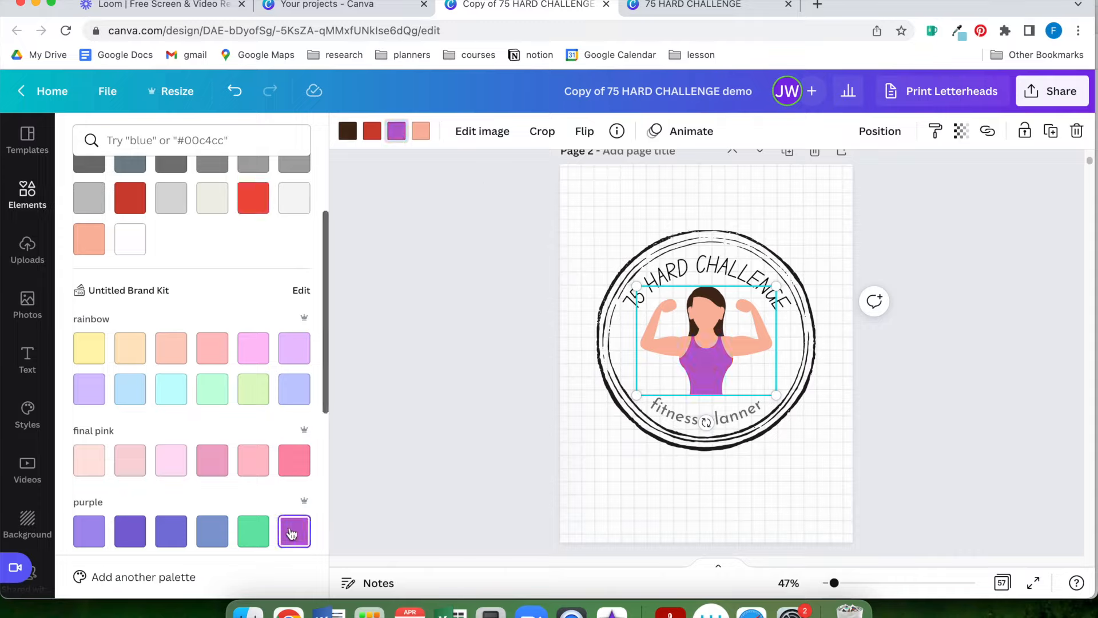
{"action": "left_click", "coordinate": [171, 354]}
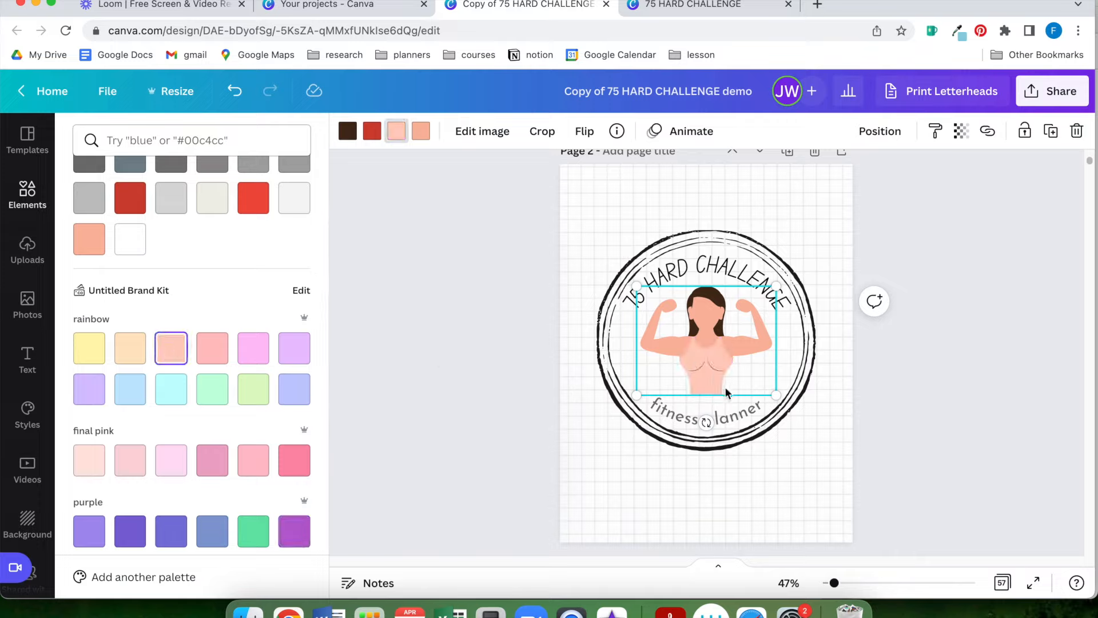
Step: Enlarge the woman graphic slightly inside the circle and try a lower opacity on it
{"action": "left_click_drag", "start_coordinate": [776, 395], "coordinate": [785, 401]}
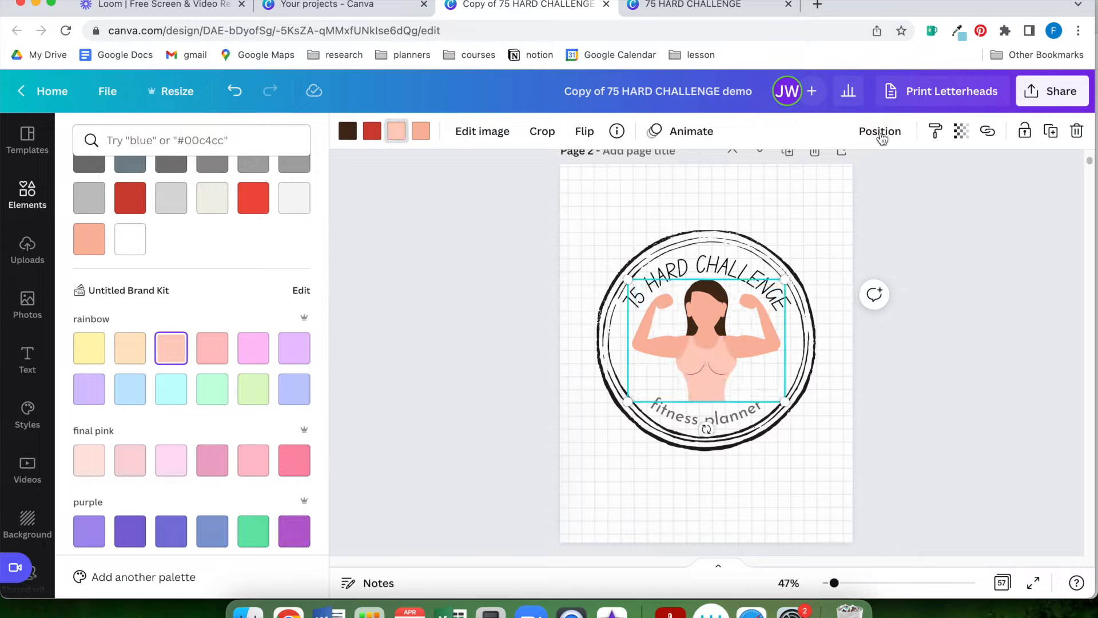
{"action": "left_click", "coordinate": [962, 131]}
{"action": "left_click_drag", "start_coordinate": [955, 193], "coordinate": [895, 192]}
Step: Move the woman graphic up, check its layering and page alignment options, and move it down within the circle
{"action": "left_click_drag", "start_coordinate": [694, 355], "coordinate": [695, 329]}
{"action": "left_click", "coordinate": [884, 131]}
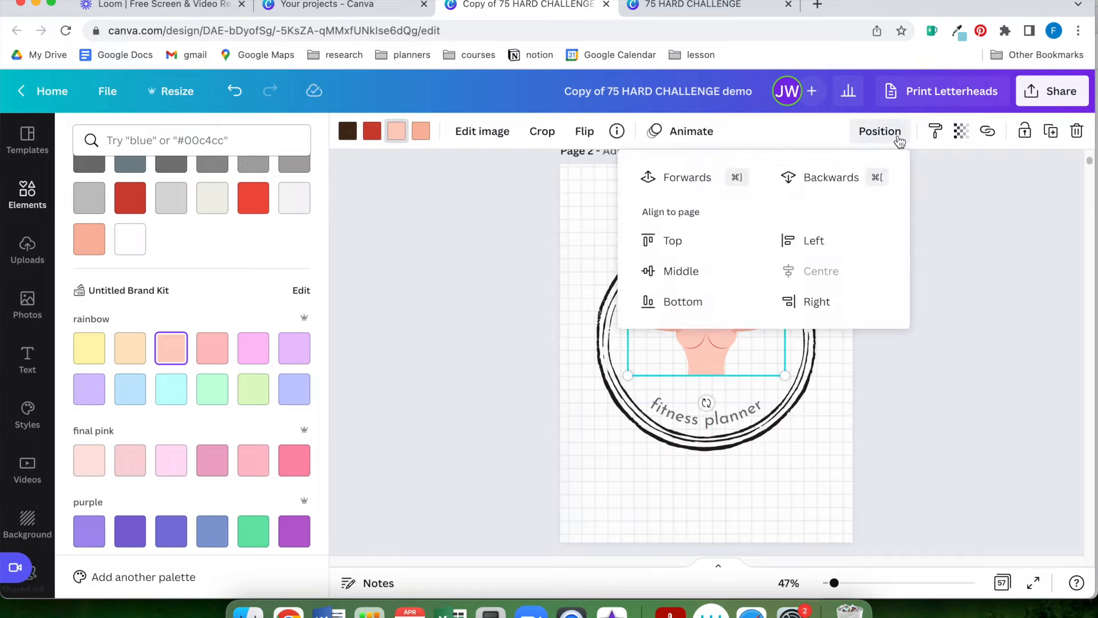
{"action": "left_click", "coordinate": [907, 348]}
{"action": "left_click_drag", "start_coordinate": [723, 324], "coordinate": [716, 355]}
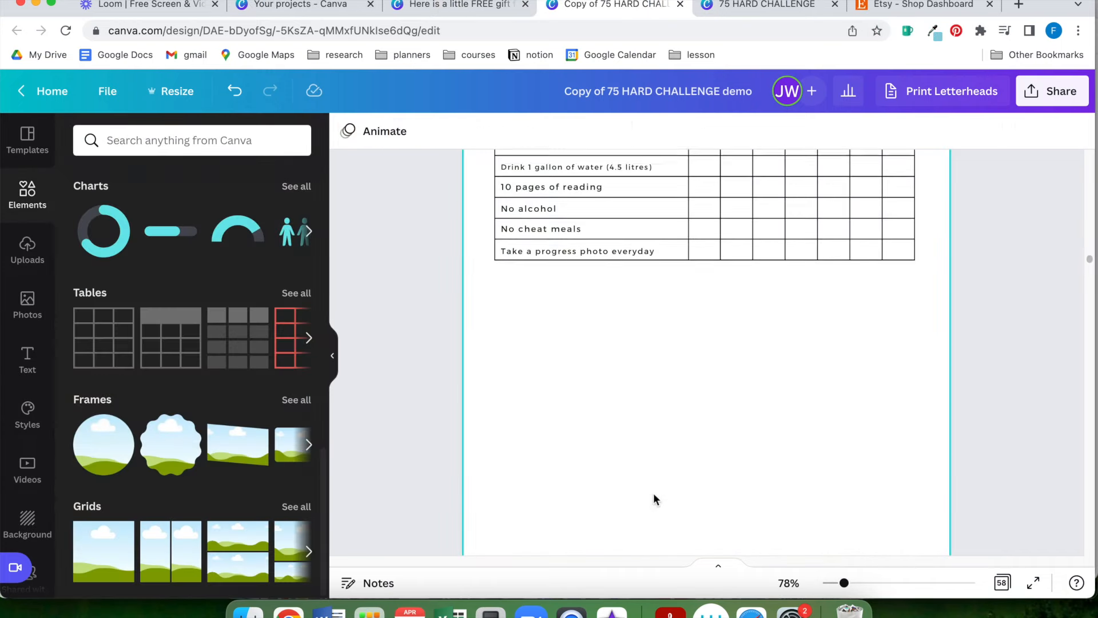
Step: Add a plain table with three columns and four rows to page 16, placed below the Week 1 table
{"action": "scroll", "coordinate": [653, 493], "scroll_direction": "down", "scroll_amount": 2}
{"action": "scroll", "coordinate": [653, 493], "scroll_direction": "up", "scroll_amount": 5}
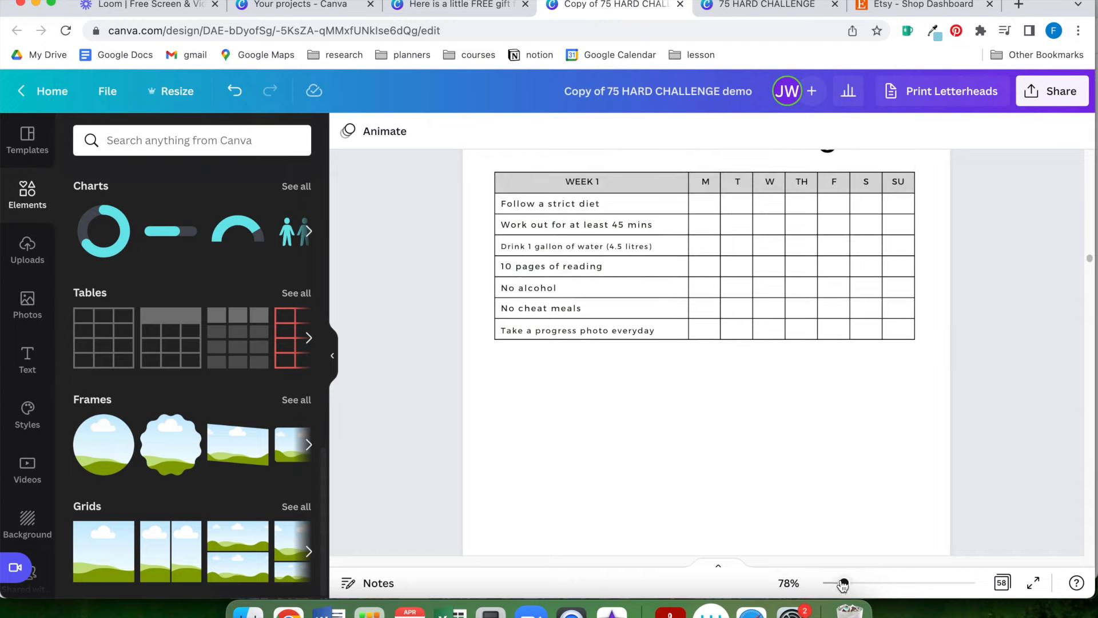
{"action": "left_click_drag", "start_coordinate": [843, 583], "coordinate": [837, 563]}
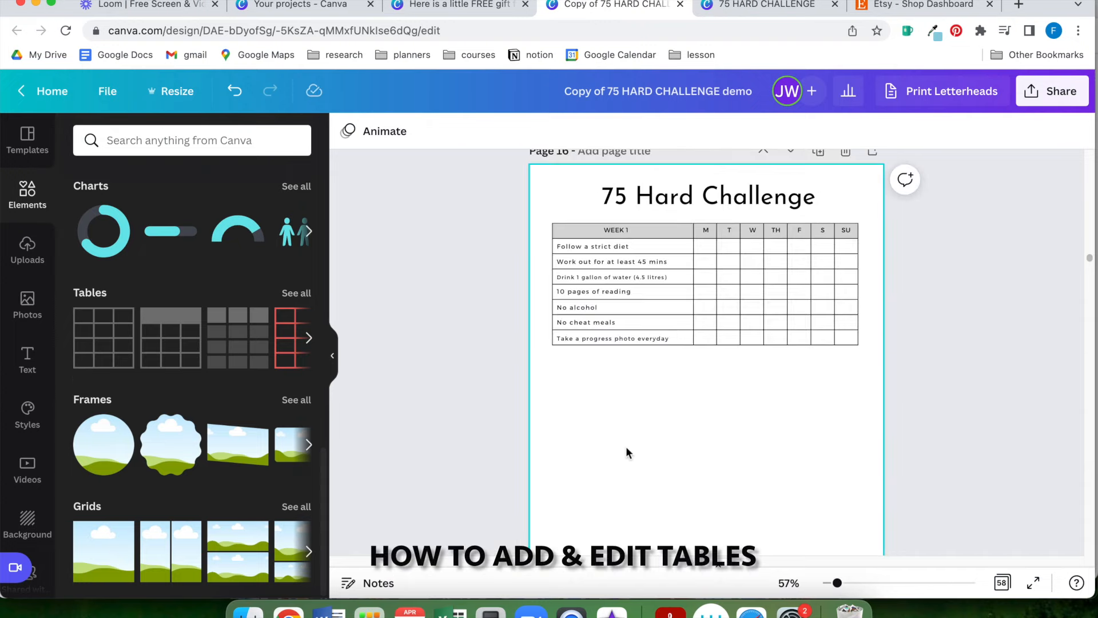
{"action": "left_click", "coordinate": [116, 342]}
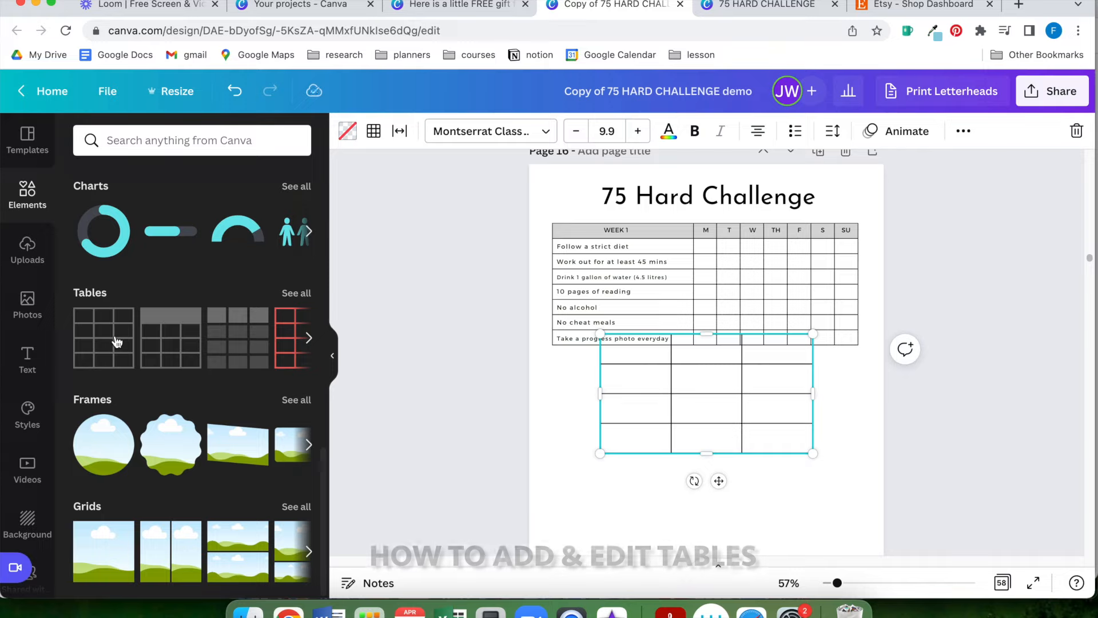
{"action": "scroll", "coordinate": [859, 445], "scroll_direction": "down", "scroll_amount": 1}
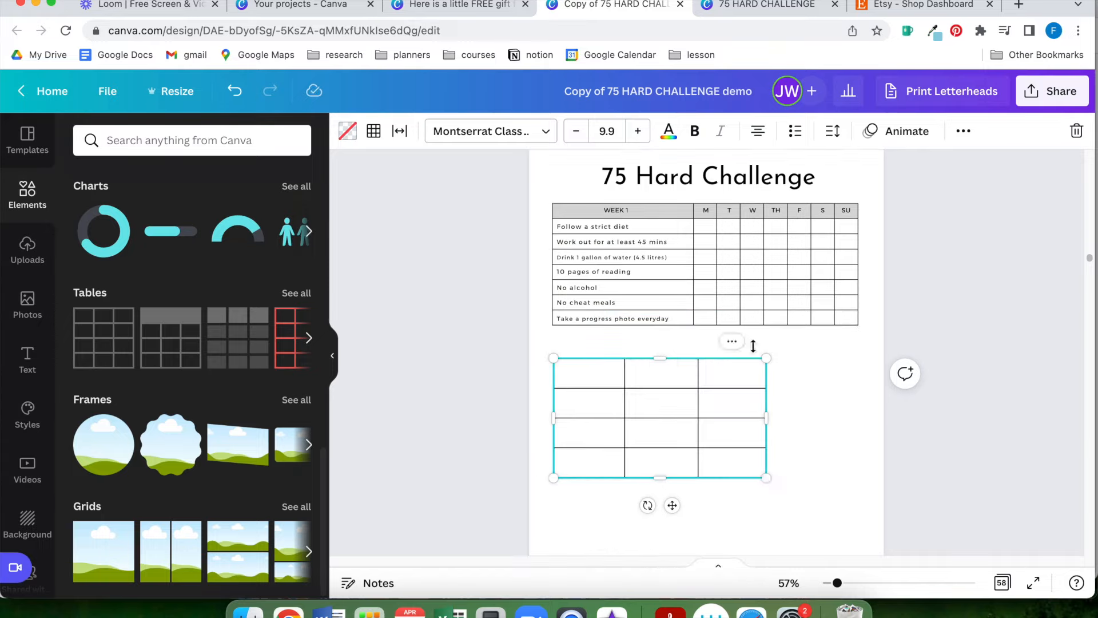
Step: Add six columns to the new table and enlarge it to the width of the Week 1 table
{"action": "left_click", "coordinate": [767, 343]}
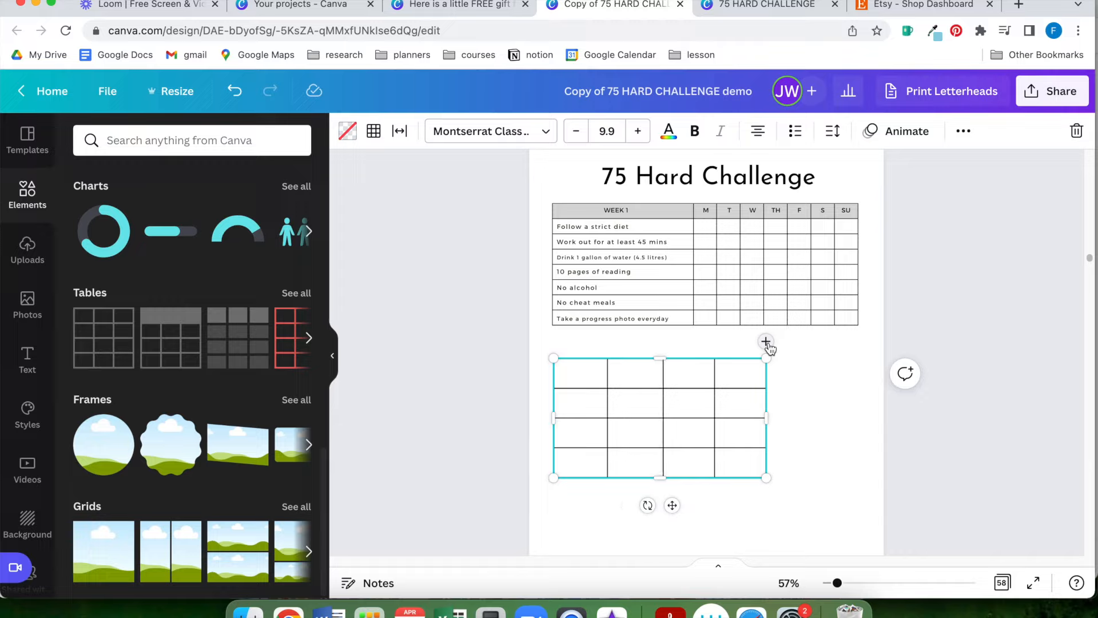
{"action": "left_click", "coordinate": [767, 343]}
{"action": "left_click", "coordinate": [766, 341]}
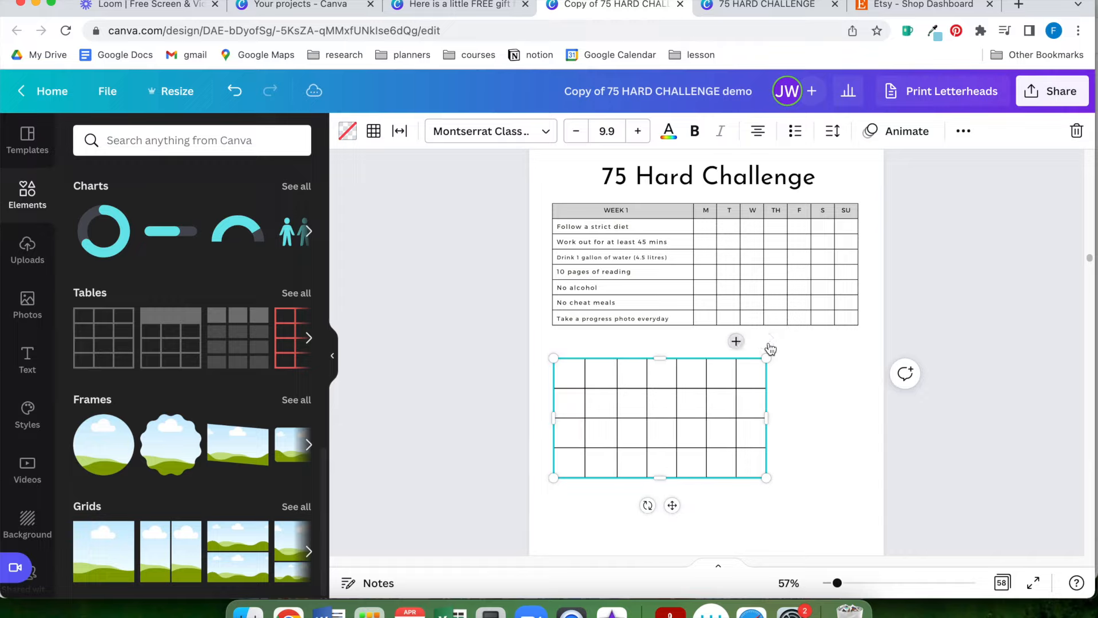
{"action": "left_click", "coordinate": [766, 342]}
{"action": "left_click", "coordinate": [765, 341]}
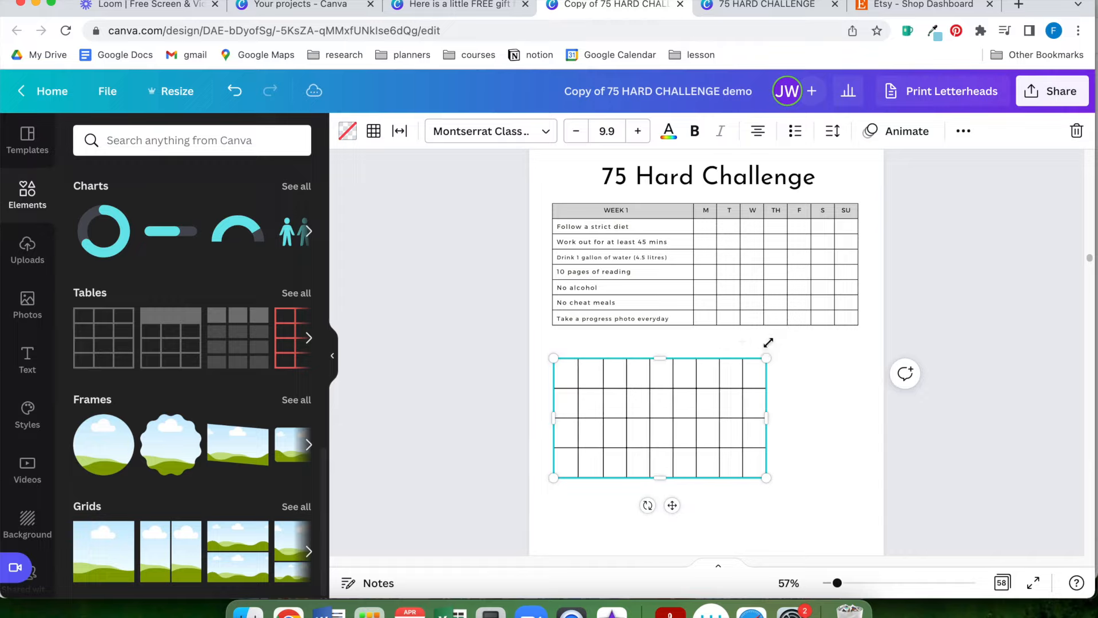
{"action": "left_click_drag", "start_coordinate": [769, 387], "coordinate": [860, 515]}
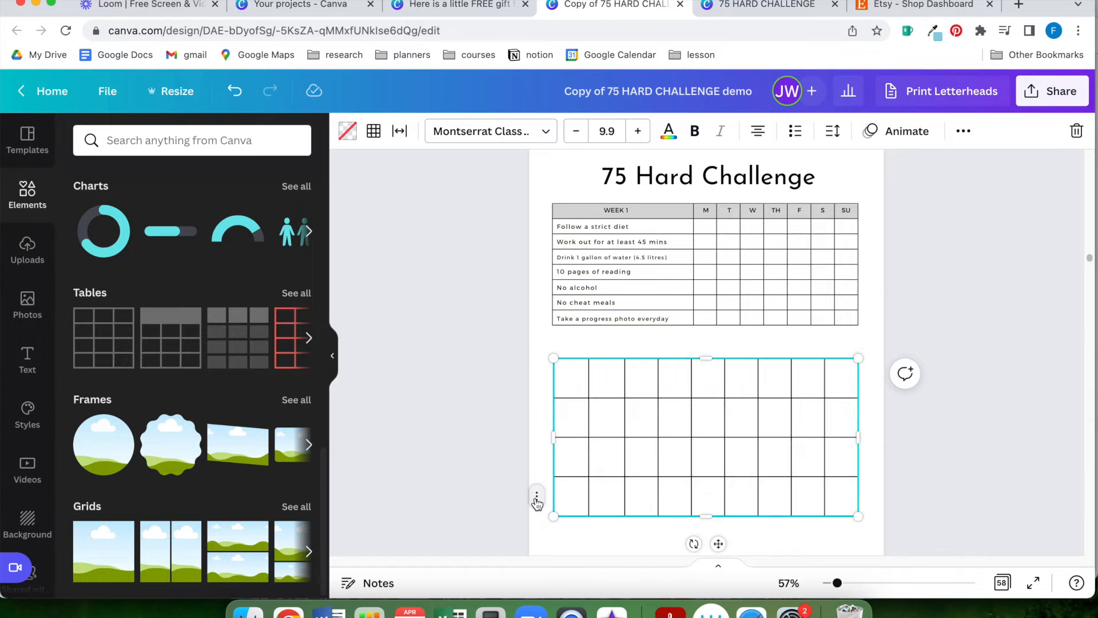
Step: Add three rows at the bottom of the new table
{"action": "right_click", "coordinate": [537, 501]}
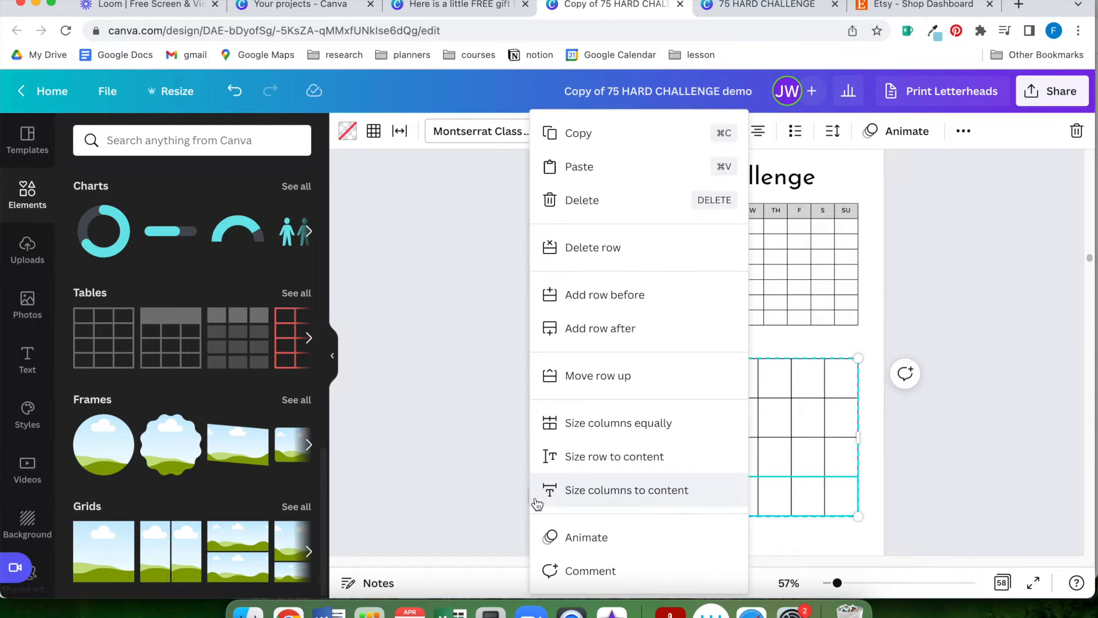
{"action": "left_click", "coordinate": [565, 334]}
{"action": "scroll", "coordinate": [756, 413], "scroll_direction": "down", "scroll_amount": 2}
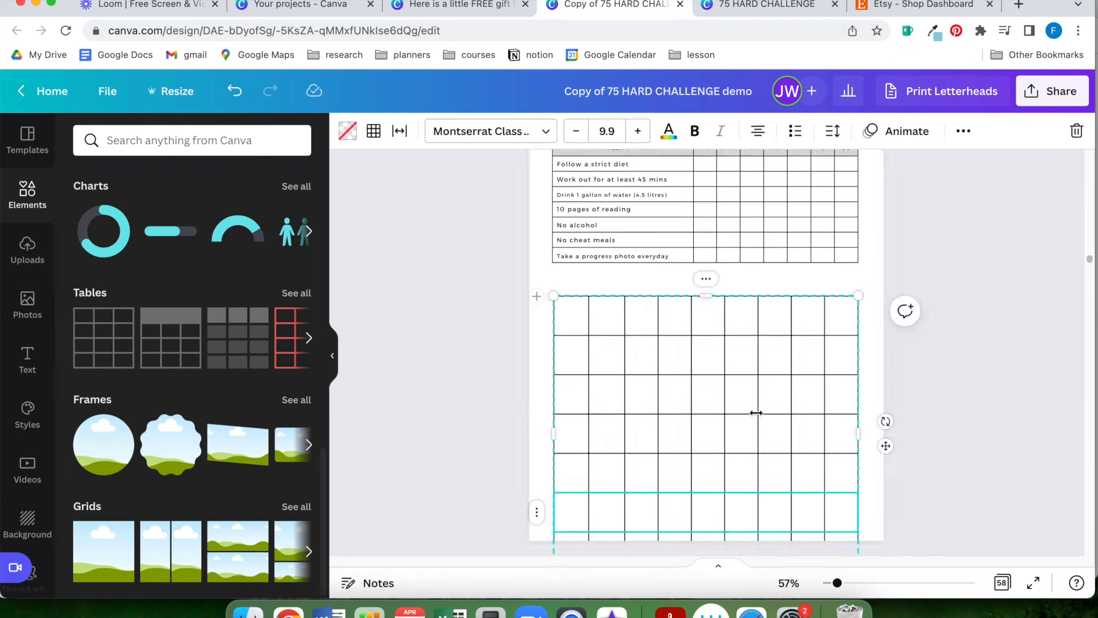
Step: Delete two rows and one column from the new table
{"action": "right_click", "coordinate": [536, 512]}
{"action": "left_click", "coordinate": [575, 214]}
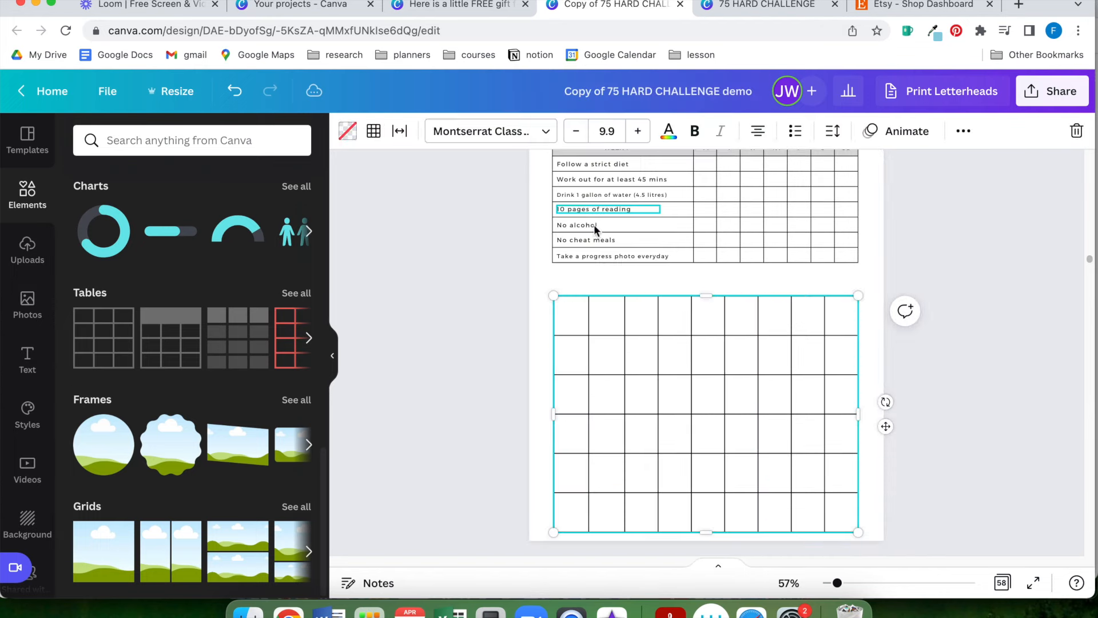
{"action": "left_click", "coordinate": [539, 508]}
{"action": "left_click", "coordinate": [581, 246]}
{"action": "left_click", "coordinate": [742, 279]}
{"action": "left_click", "coordinate": [815, 218]}
{"action": "left_click", "coordinate": [887, 392]}
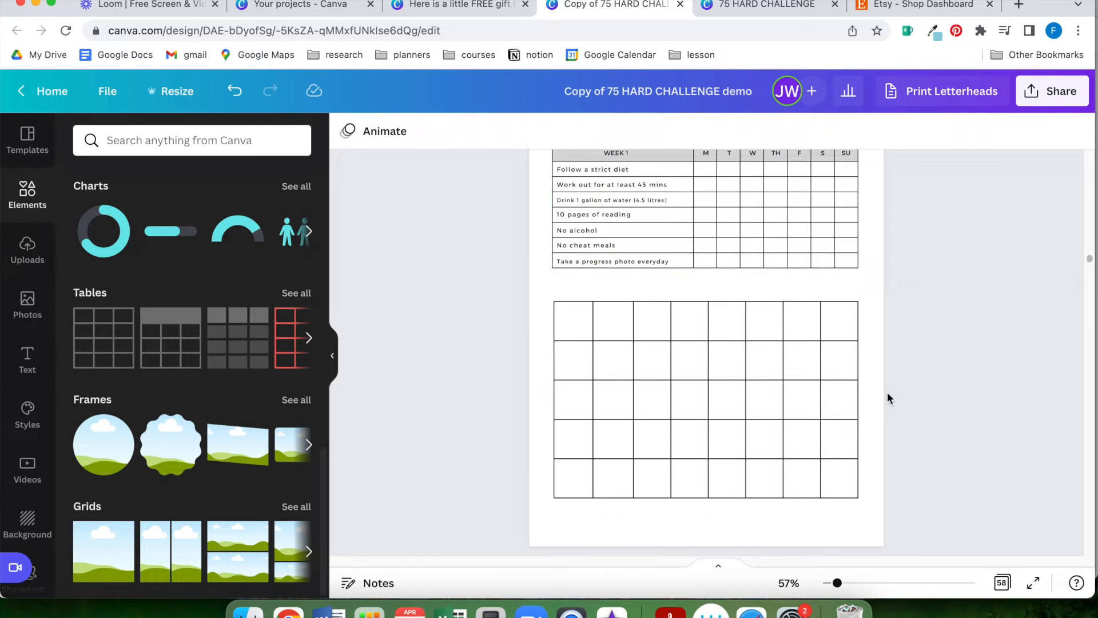
Step: Widen the new table's first column and shift the borders of the neighbouring columns to make room for it
{"action": "scroll", "coordinate": [887, 392], "scroll_direction": "up", "scroll_amount": 2}
{"action": "scroll", "coordinate": [887, 392], "scroll_direction": "down", "scroll_amount": 1}
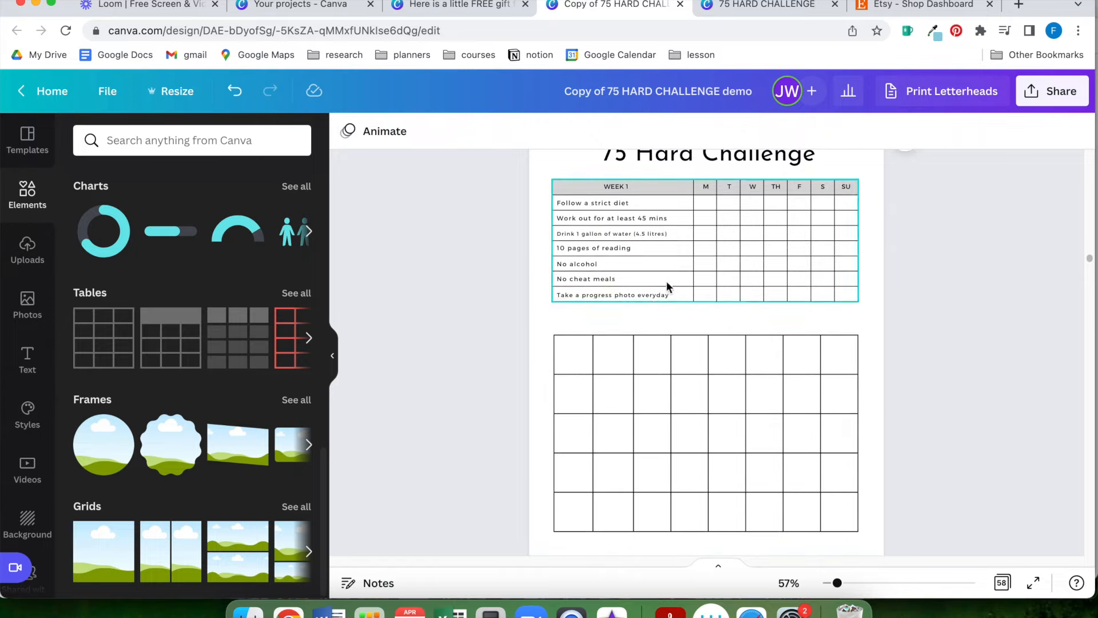
{"action": "left_click", "coordinate": [595, 350]}
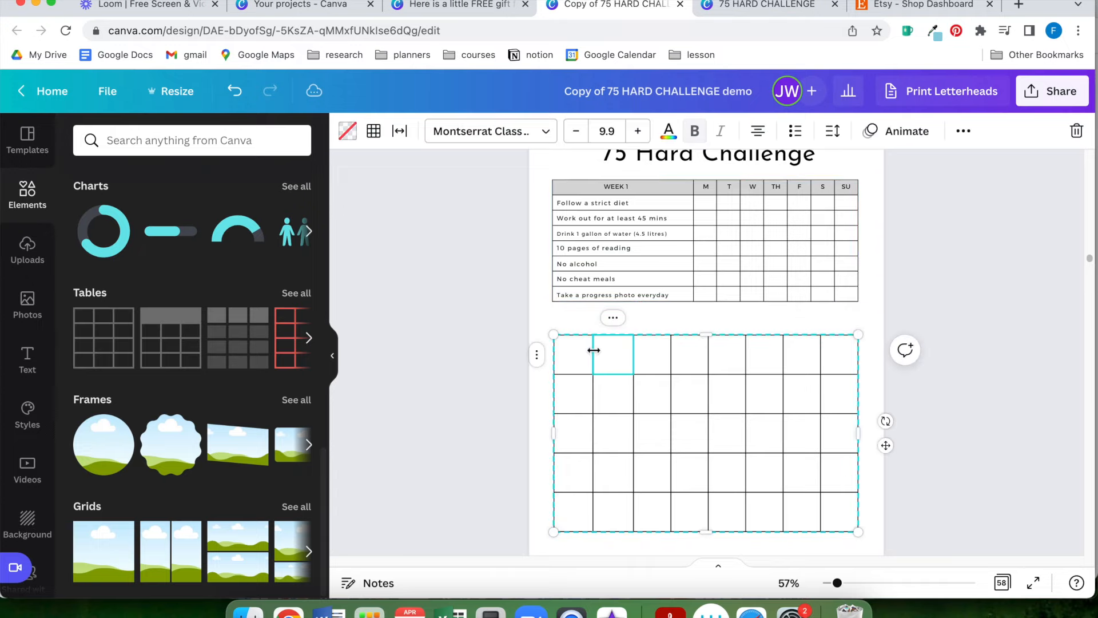
{"action": "left_click_drag", "start_coordinate": [591, 352], "coordinate": [669, 355]}
{"action": "left_click_drag", "start_coordinate": [672, 356], "coordinate": [734, 358]}
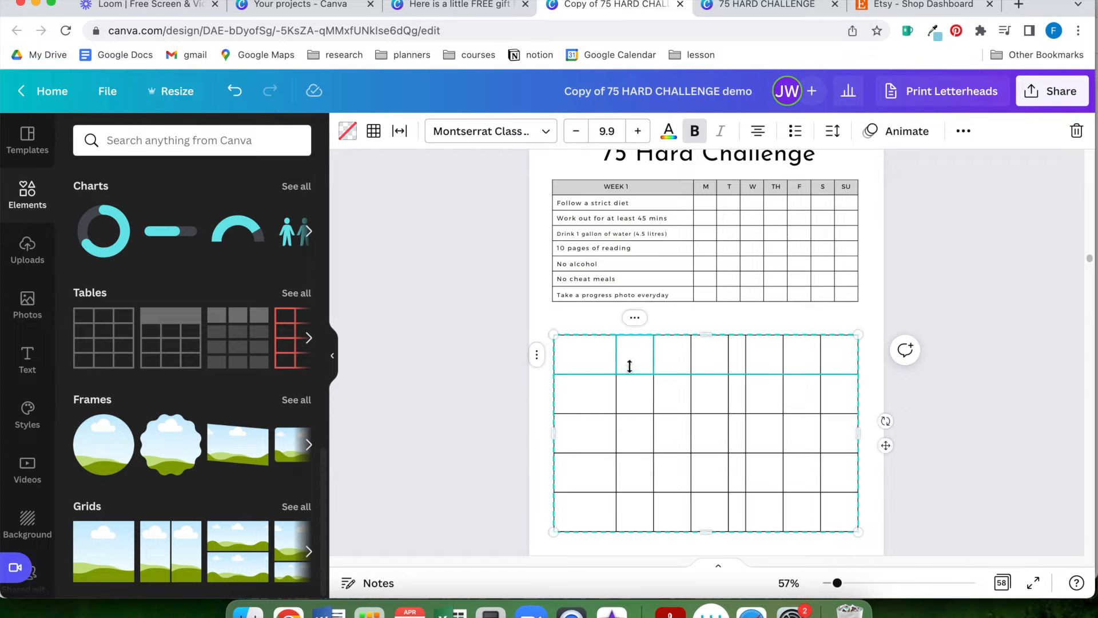